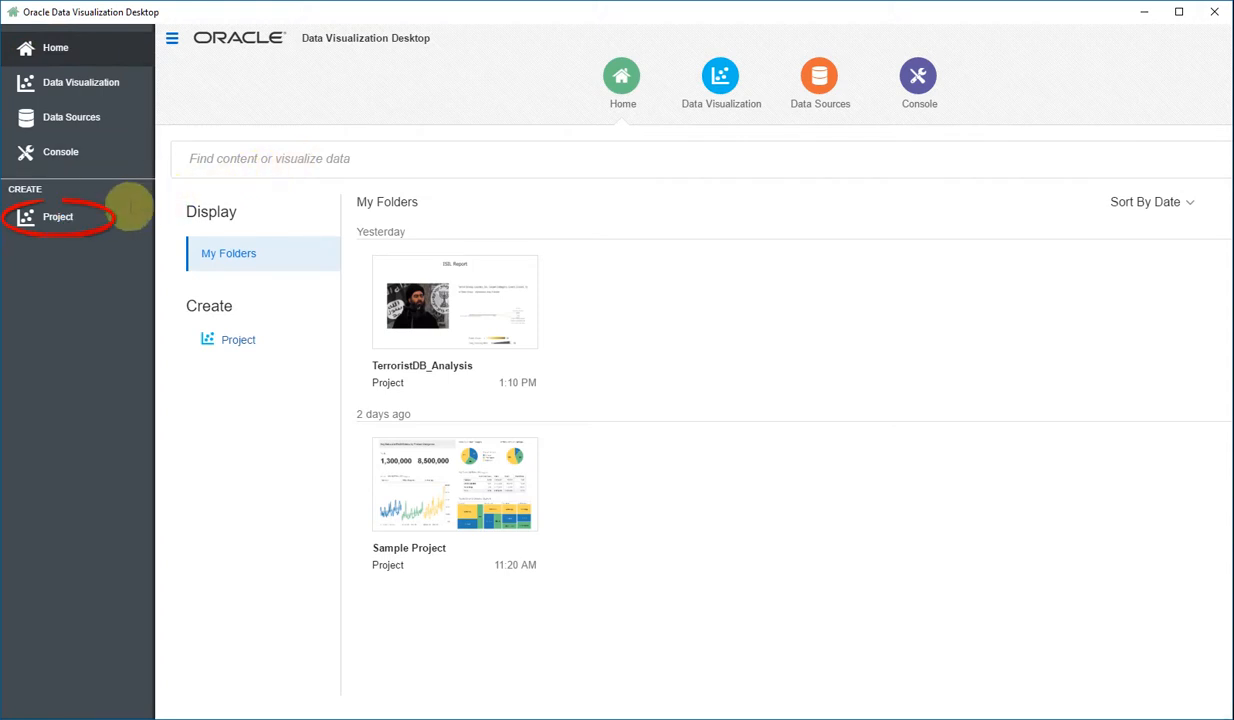
Step: Create a new project and add the 2015GTD-January data source to it
left_click(88, 225)
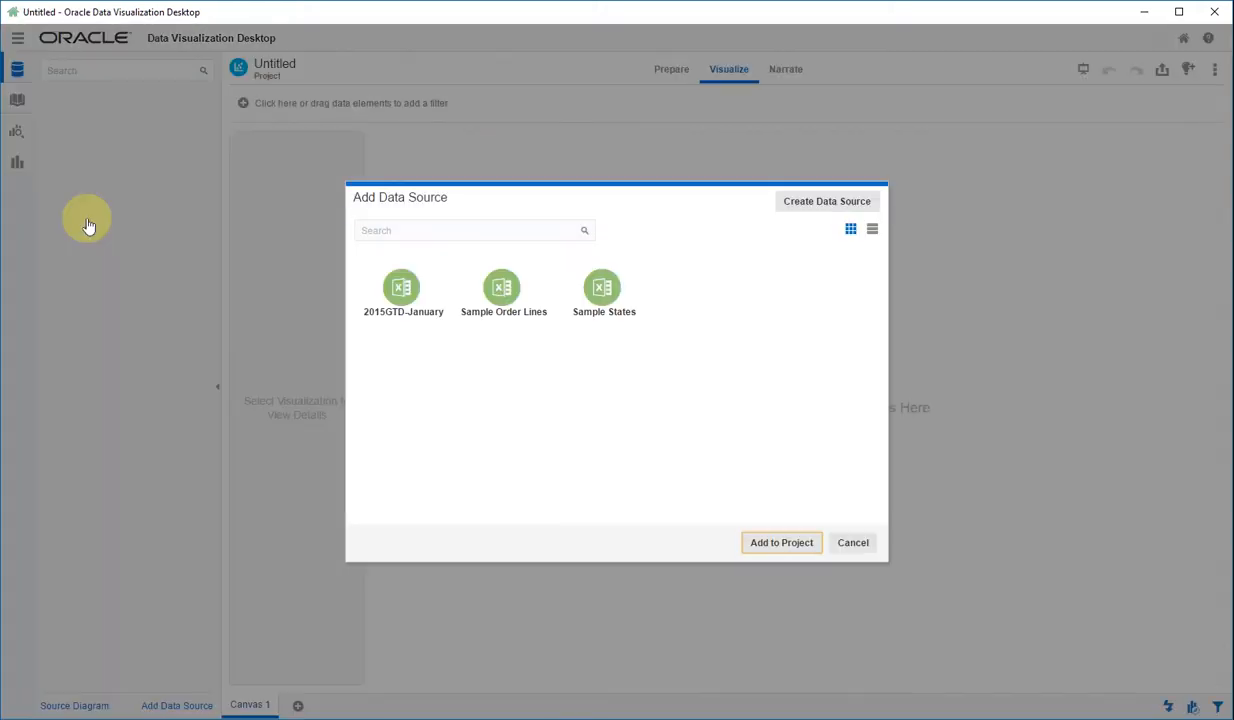
left_click(401, 290)
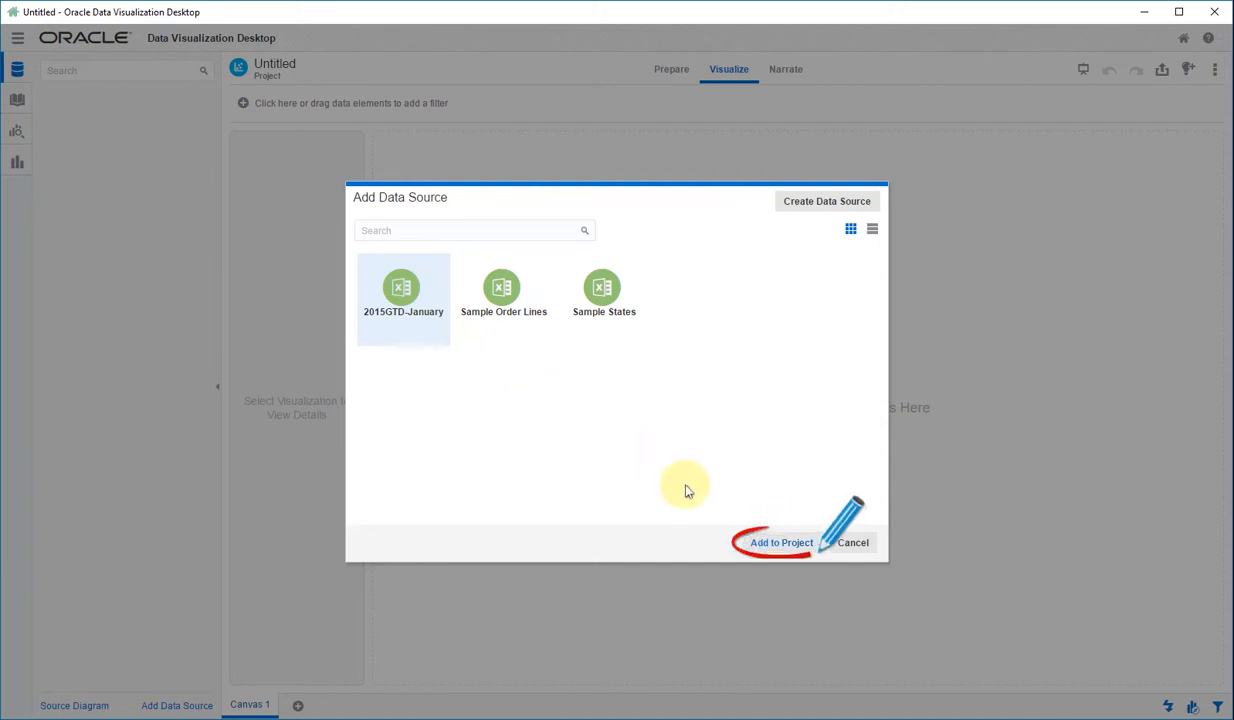
left_click(781, 543)
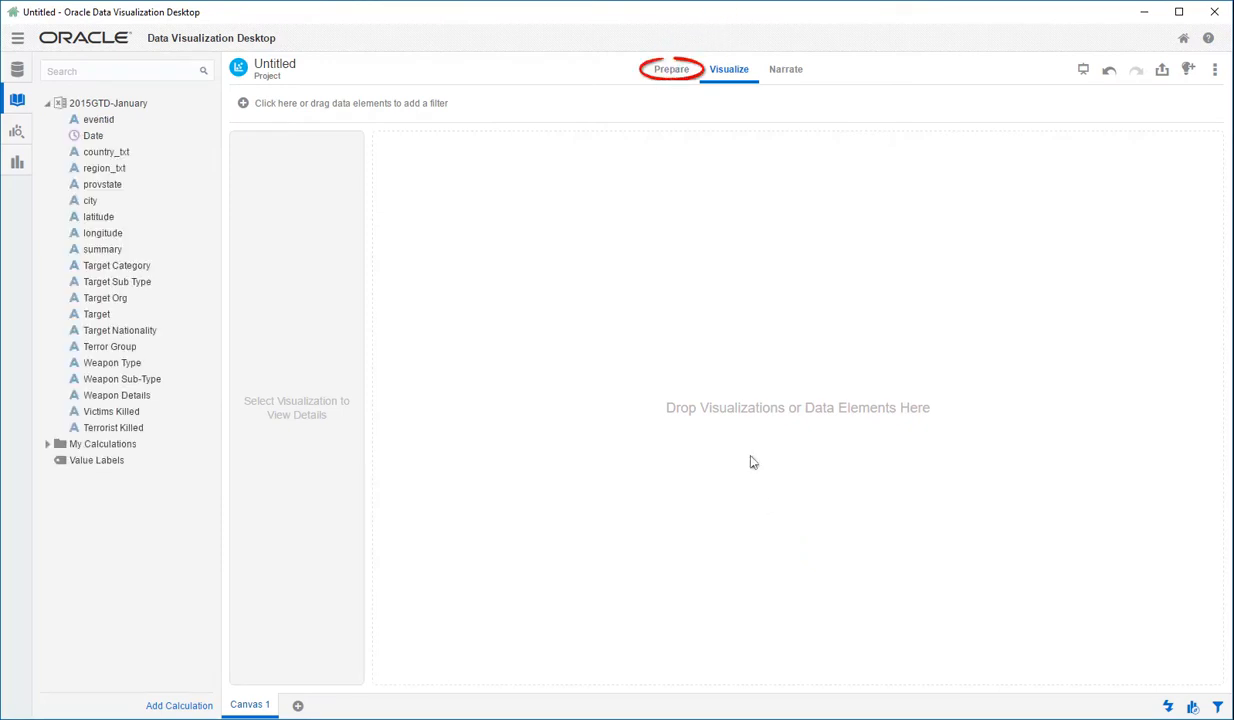
Step: Inspect the imported rows in the data preparation view and check the eventid column's properties and its Treat As setting
left_click(661, 79)
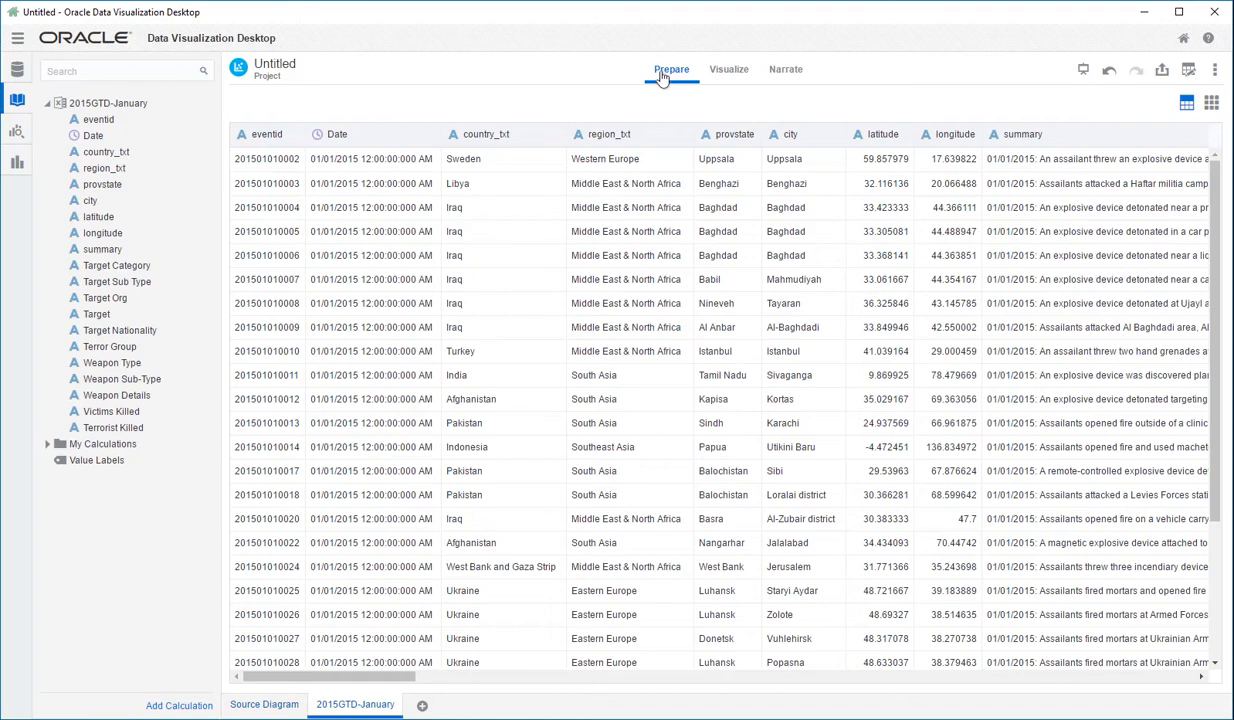
left_click(294, 134)
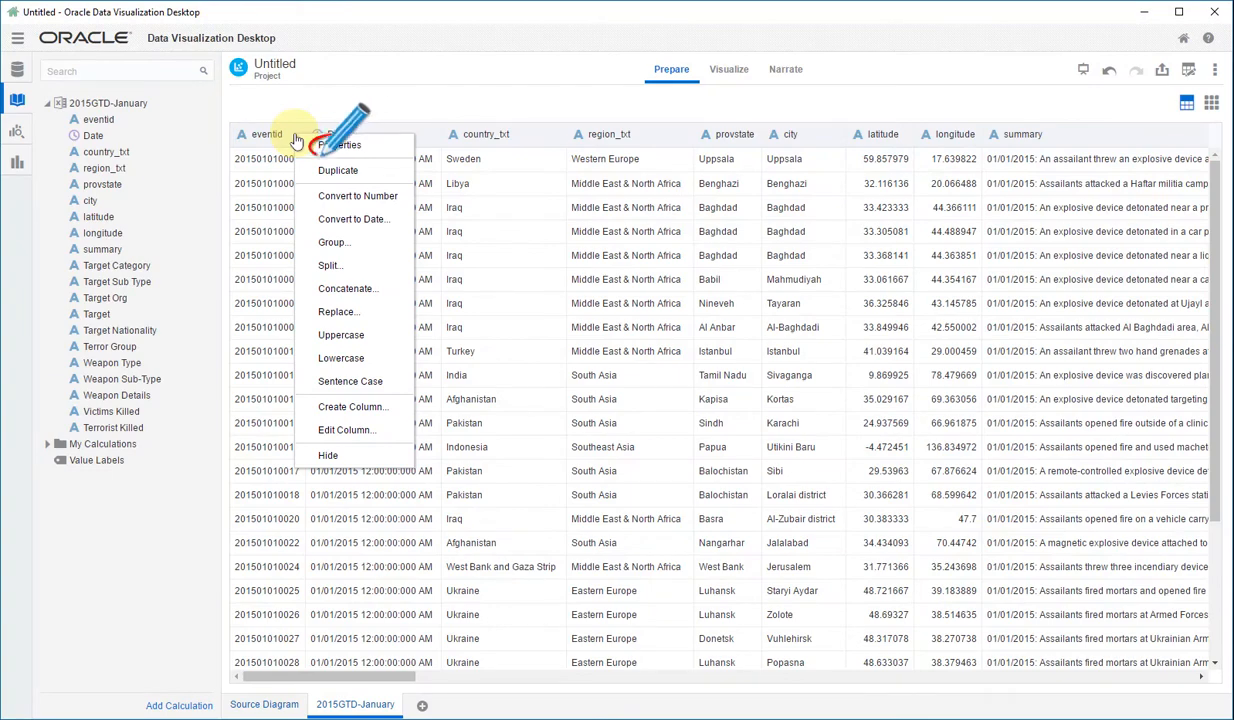
left_click(325, 148)
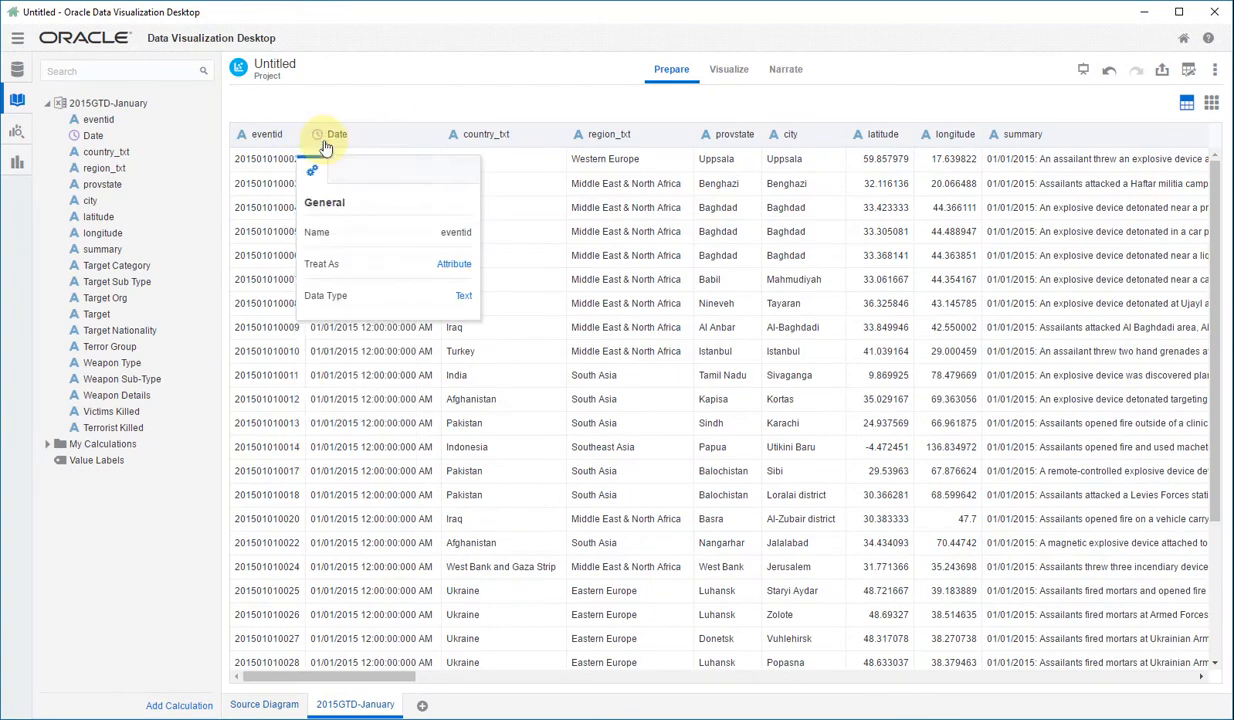
left_click(456, 274)
Step: Return to visualizing the data and place a Map visualization on the empty canvas
left_click(729, 72)
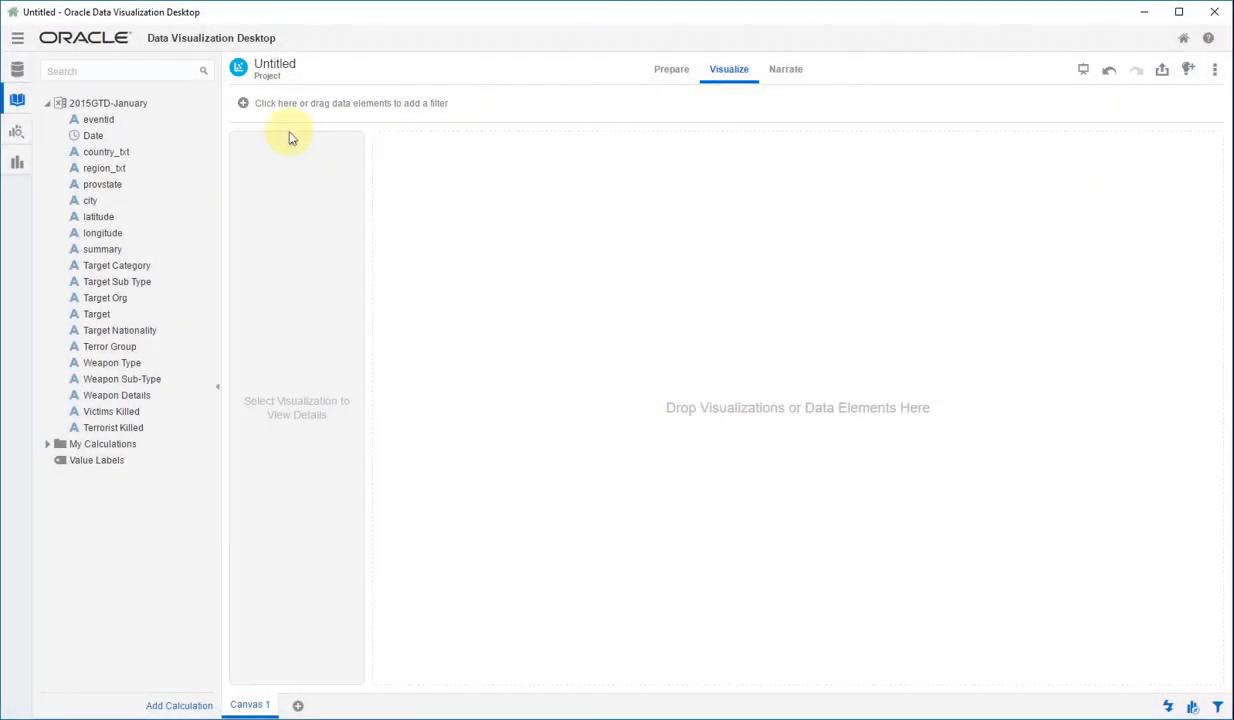
left_click(16, 163)
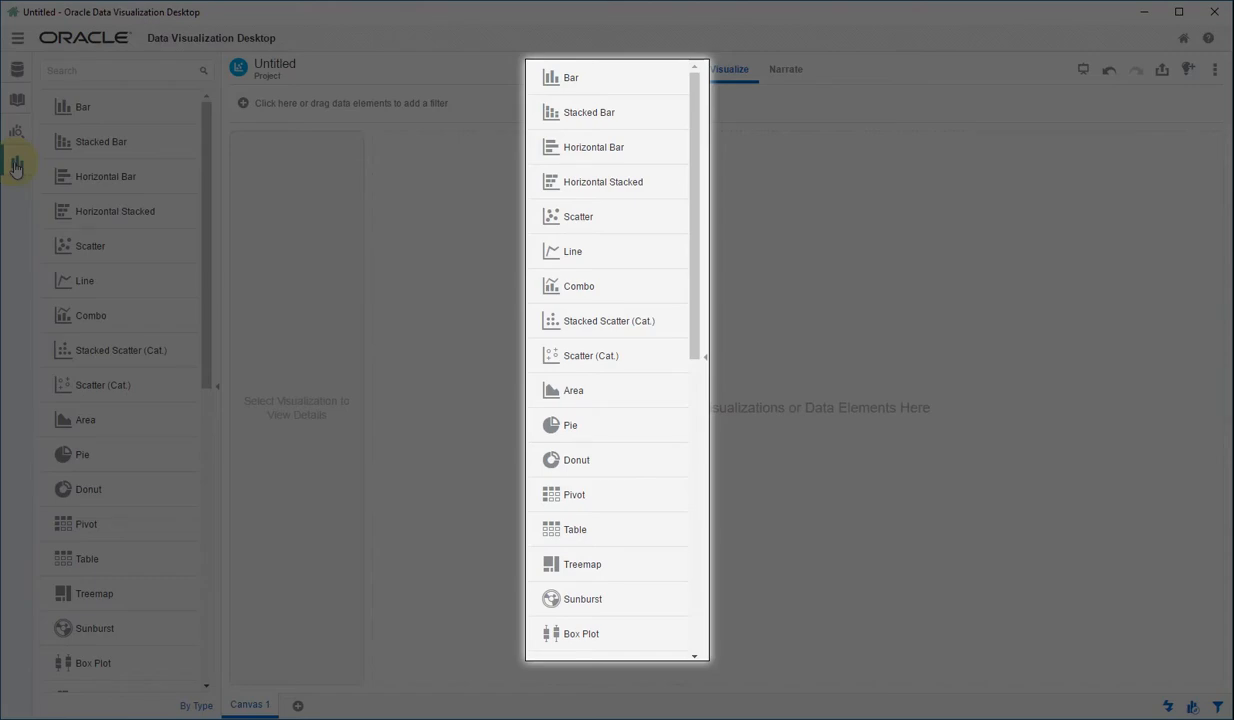
scroll(45, 240, "down", 5)
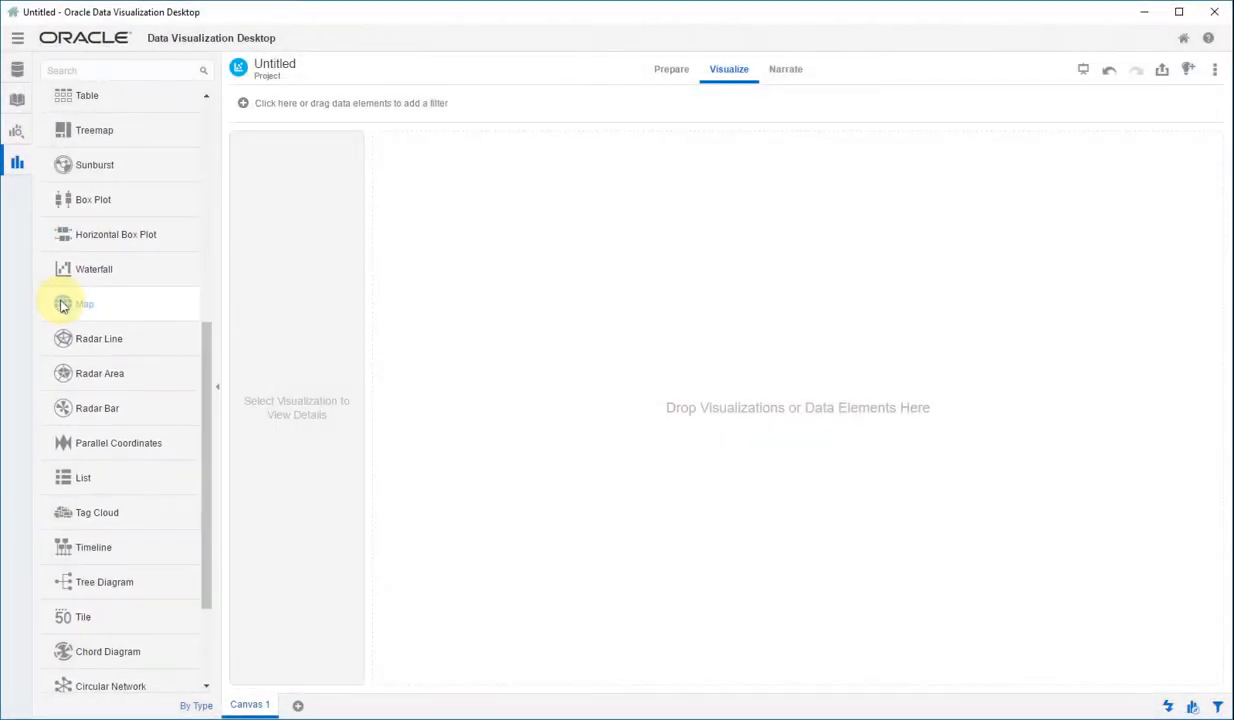
left_click_drag(62, 305, 610, 372)
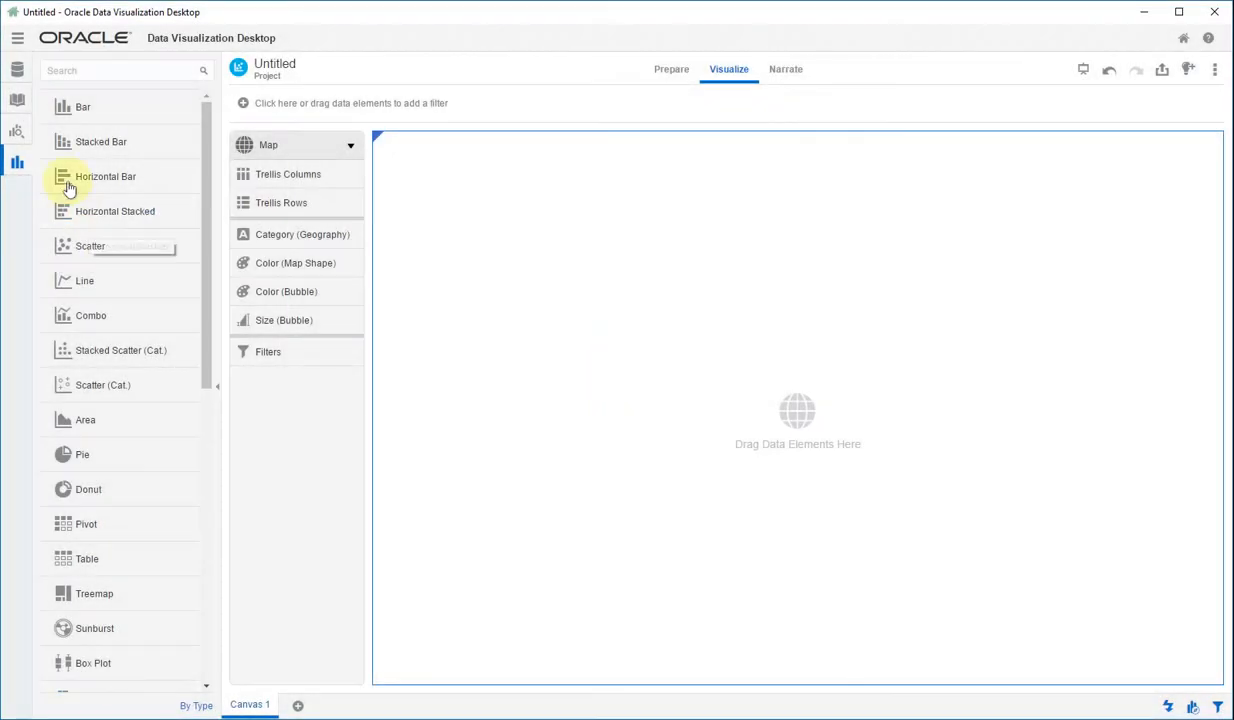
Step: Assign Terror Group, latitude and longitude to the map's Category (Geography)
left_click(17, 103)
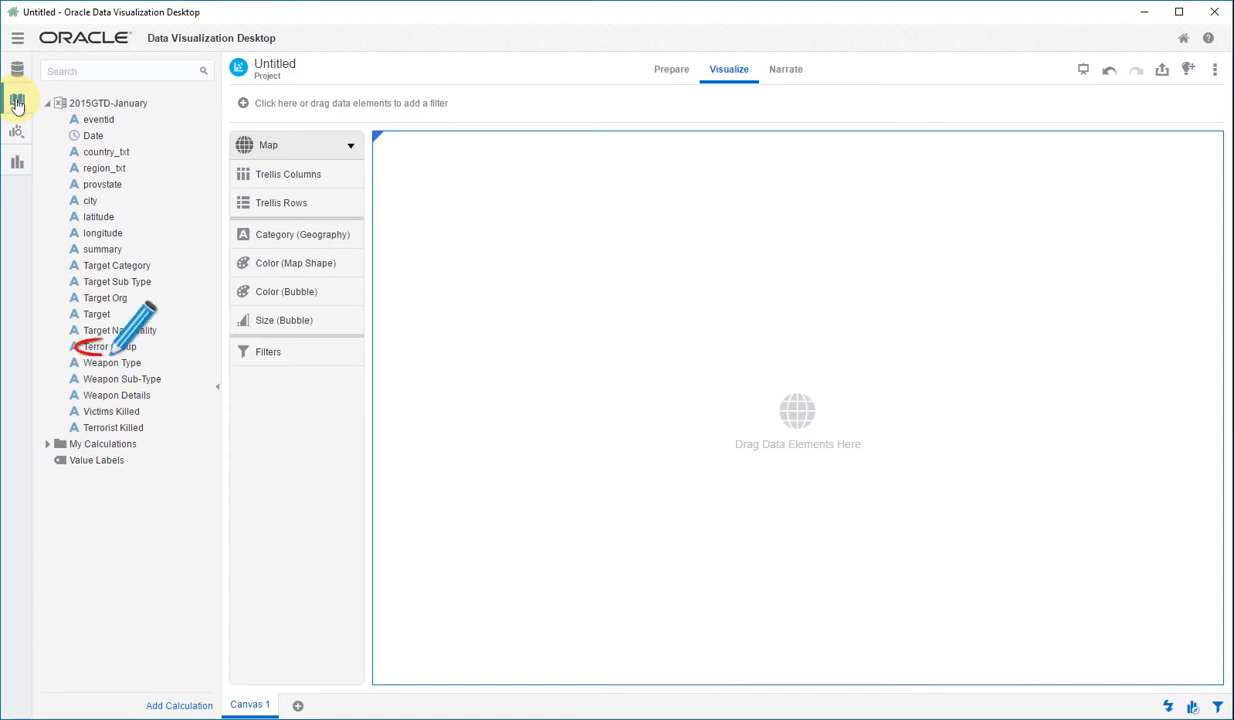
left_click_drag(116, 345, 606, 347)
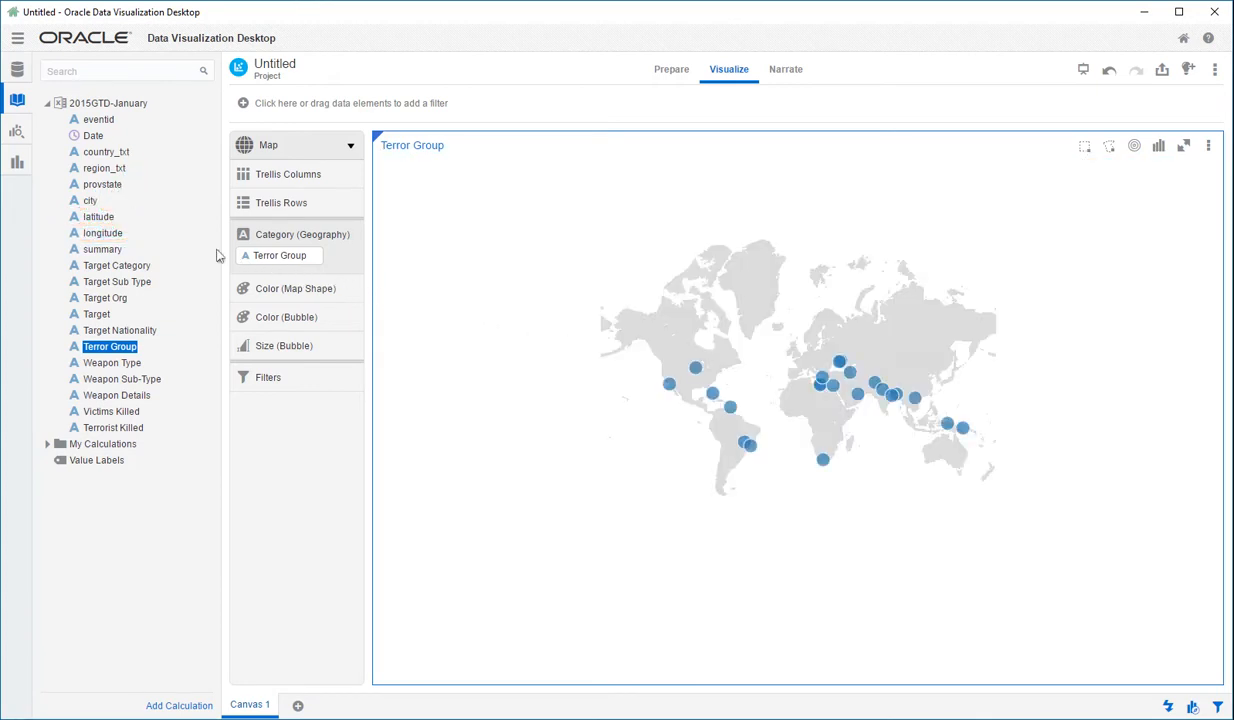
left_click_drag(99, 217, 268, 276)
left_click_drag(118, 233, 270, 285)
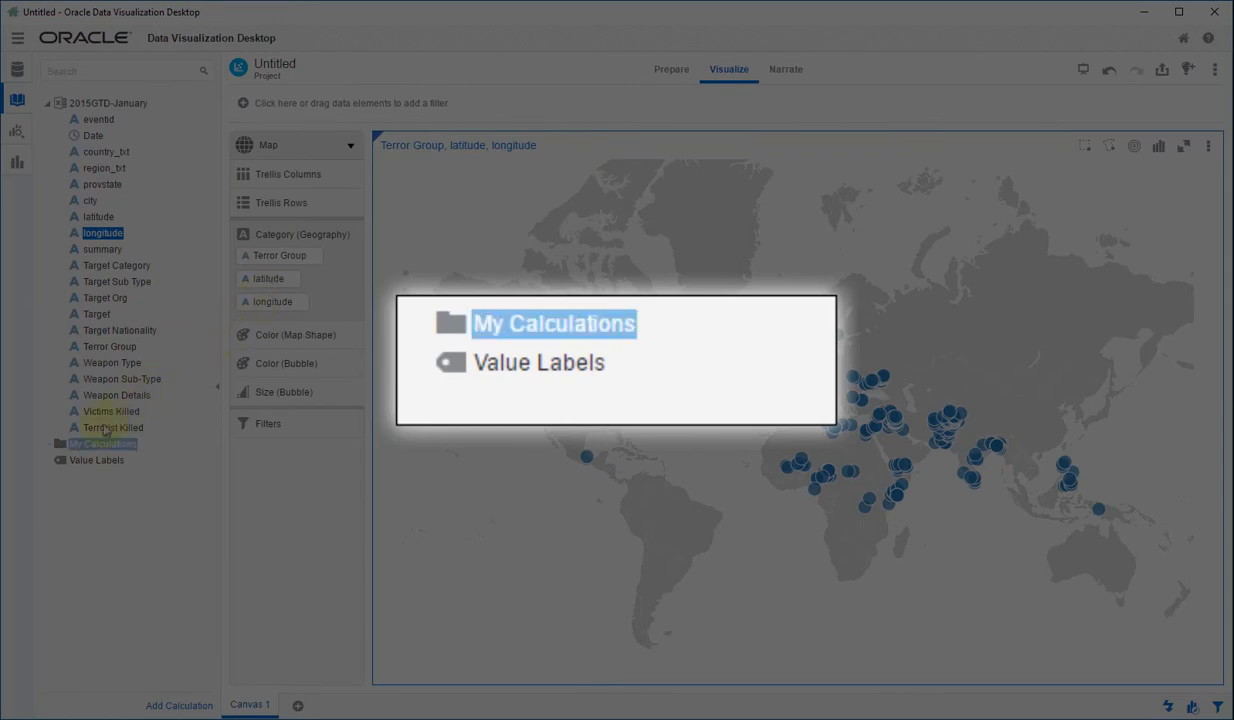
Step: Start a new calculation under My Calculations and insert the Sum aggregate function into its formula
left_click(80, 446)
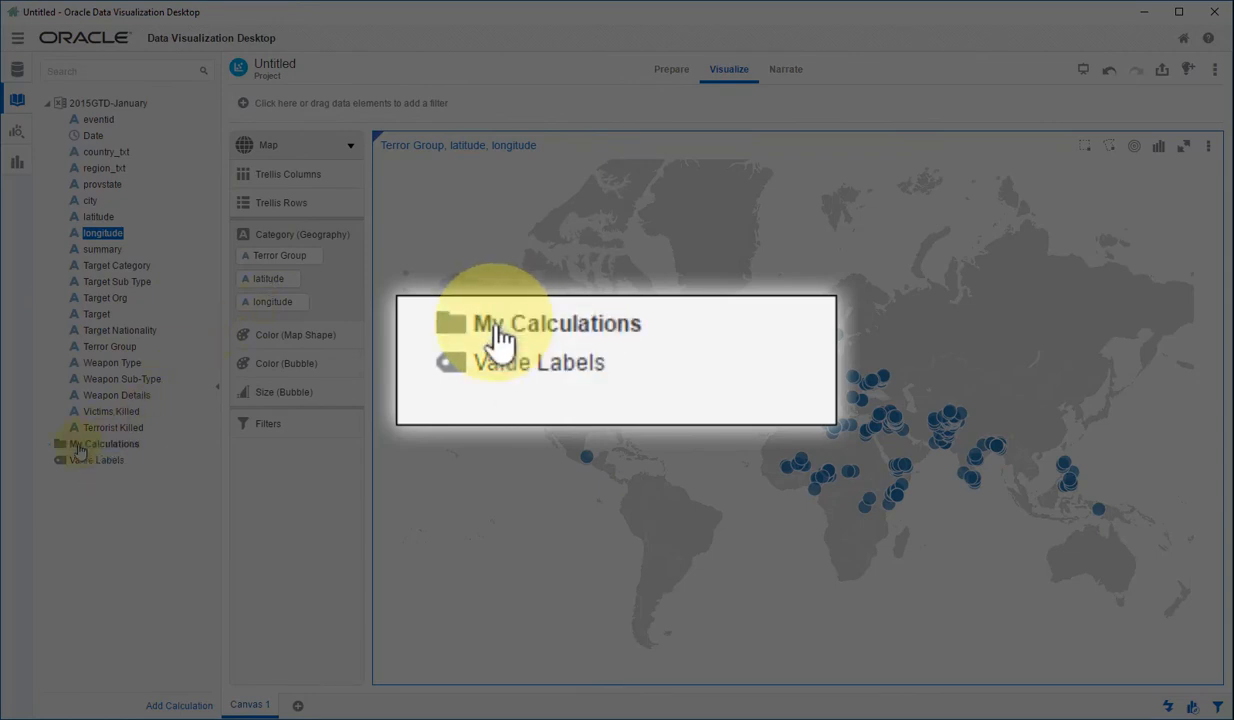
right_click(80, 446)
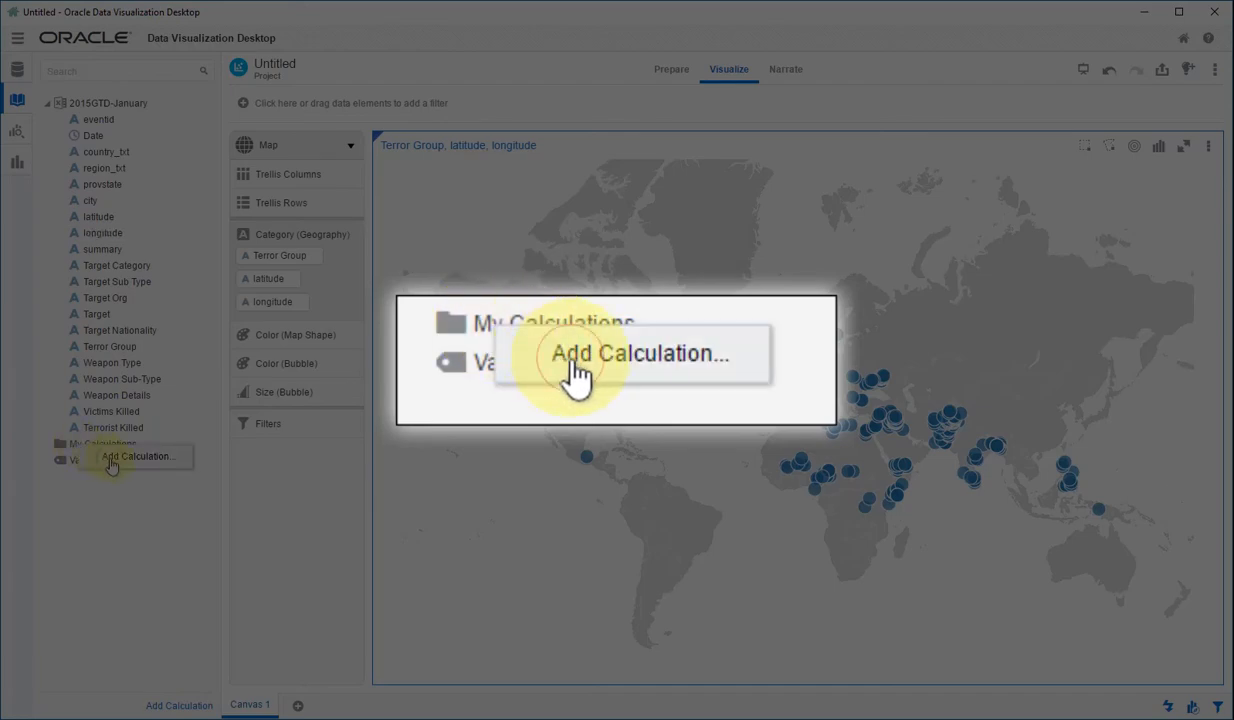
left_click(112, 459)
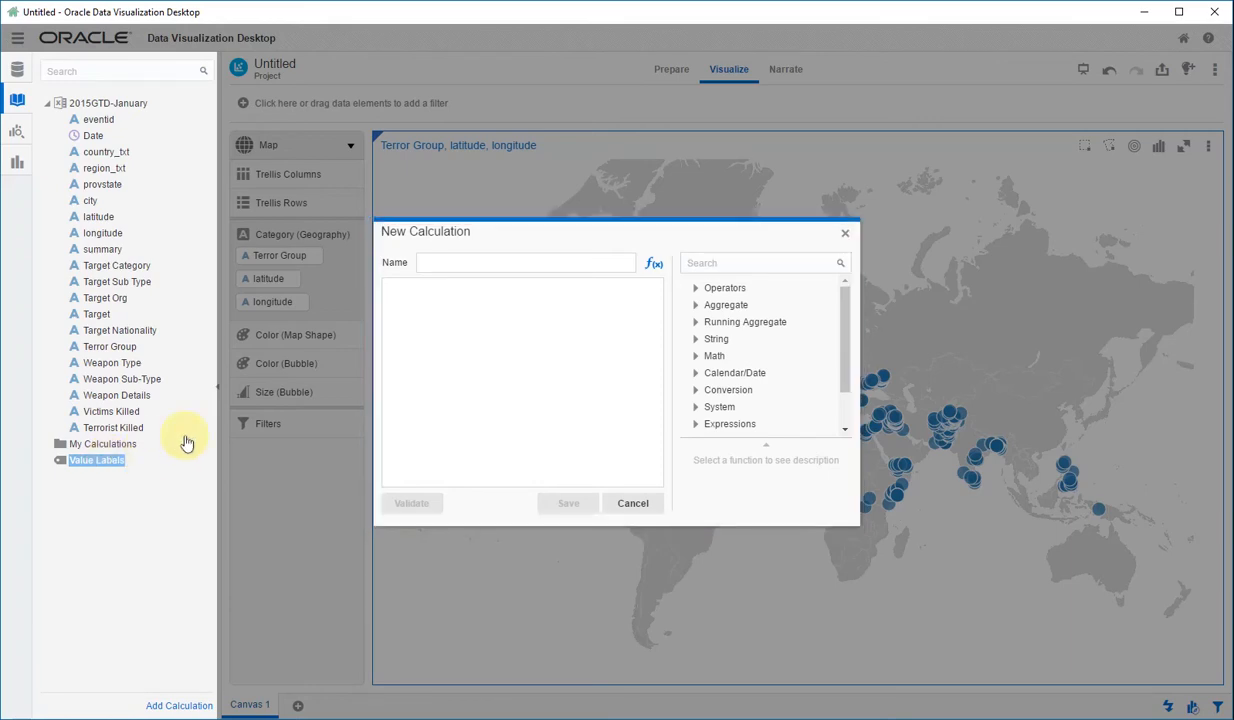
left_click(734, 264)
type("sum")
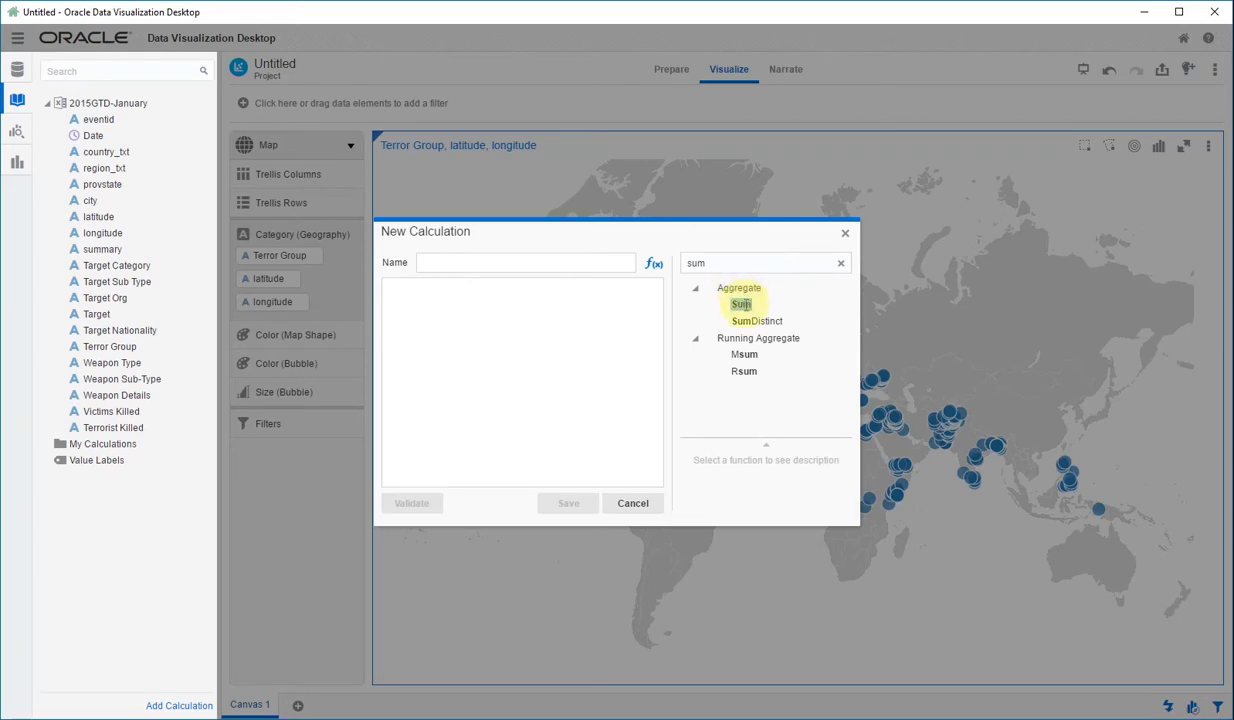
left_click_drag(741, 303, 450, 318)
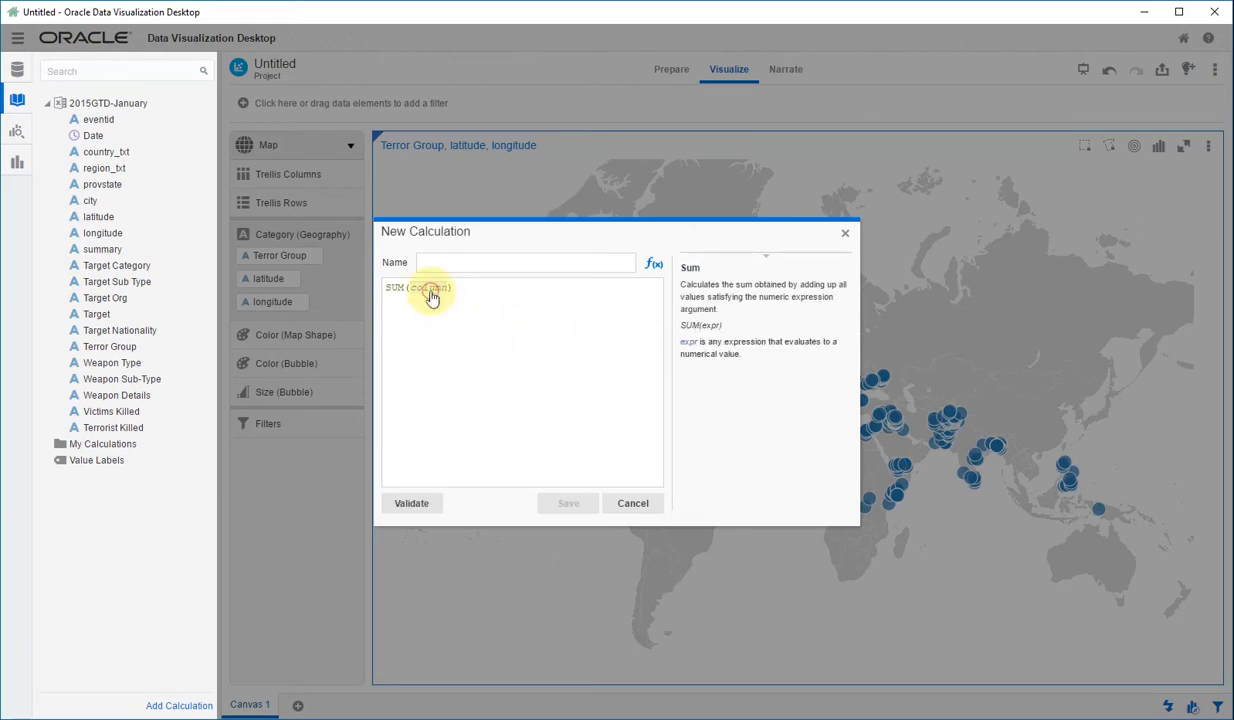
Step: Make the formula sum the Victims Killed column, name the calculation Total_Victims_Killed and save it
left_click(427, 289)
scroll(572, 367, "down", 1)
scroll(572, 367, "down", 3)
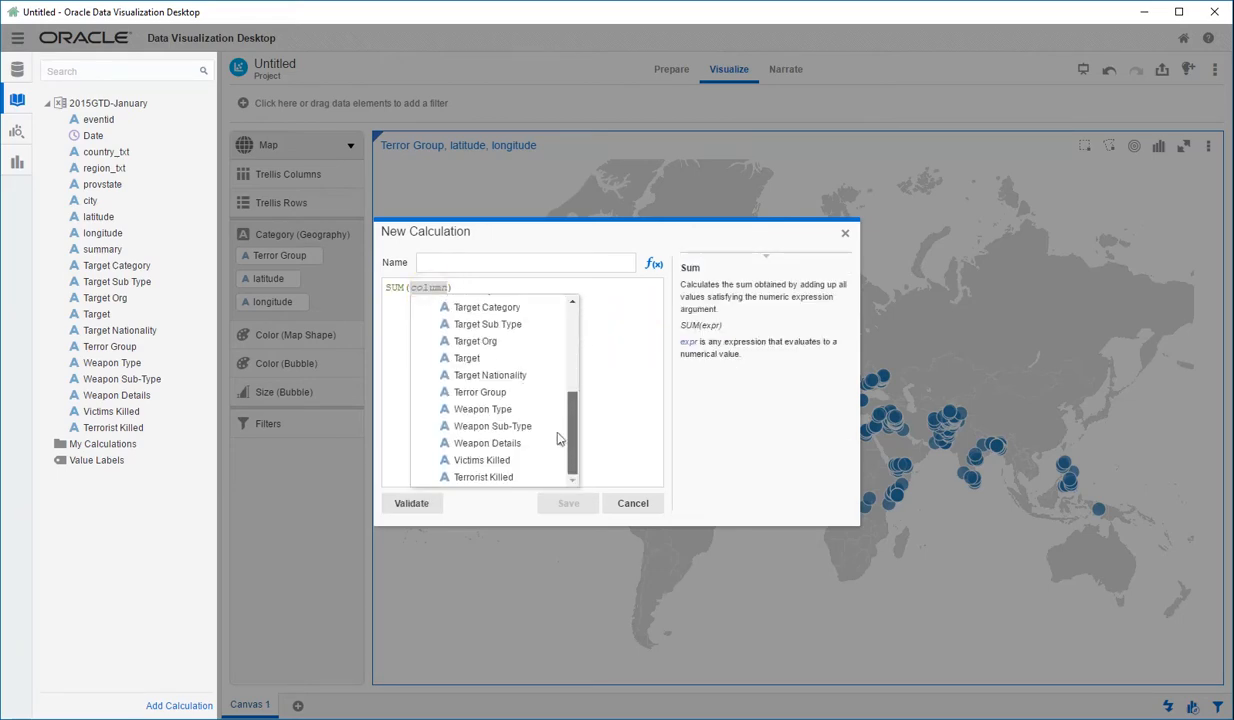
left_click(492, 465)
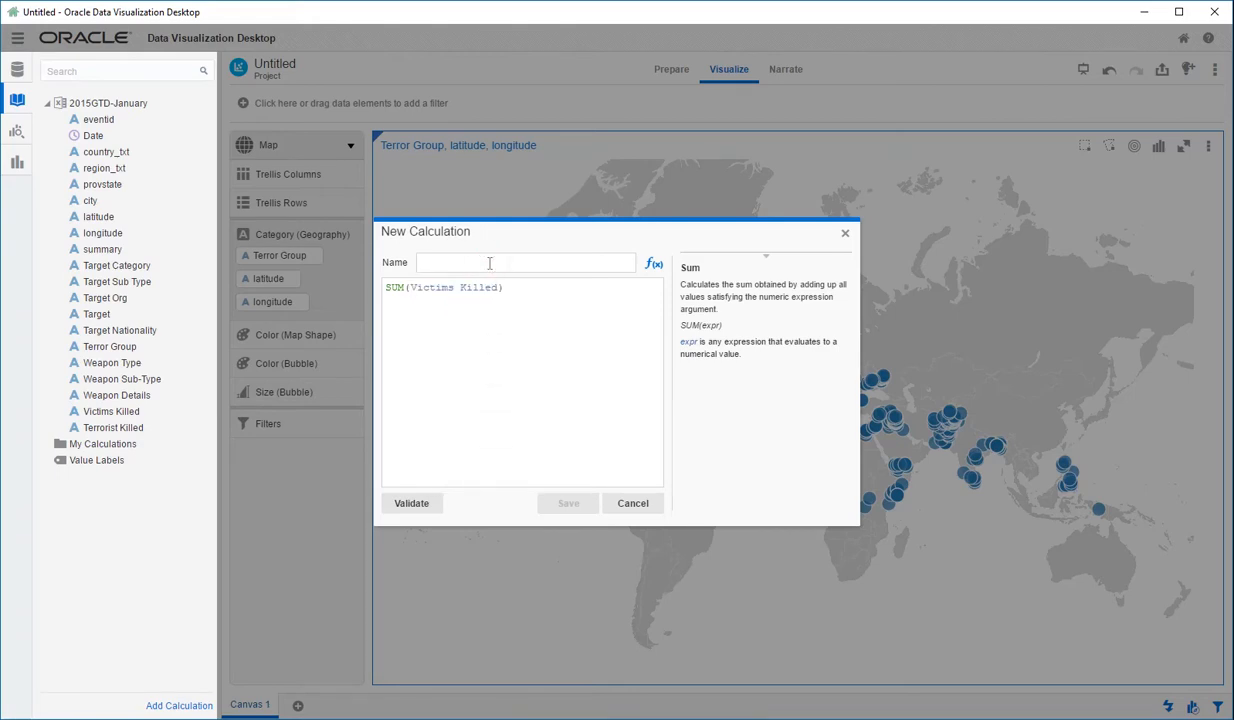
type("Total_Victims_Killed")
left_click(571, 467)
left_click(579, 506)
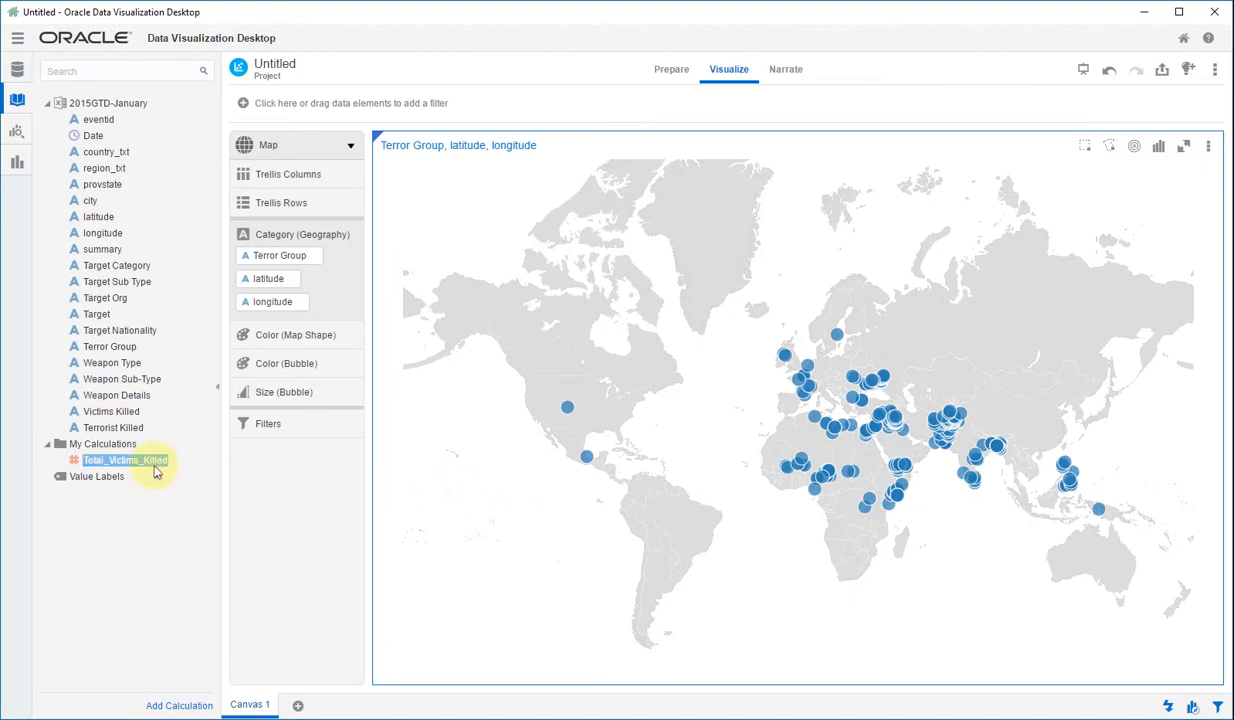
Step: Size the map bubbles by Total_Victims_Killed and set the map's background to Oracle Maps
left_click_drag(122, 468, 281, 405)
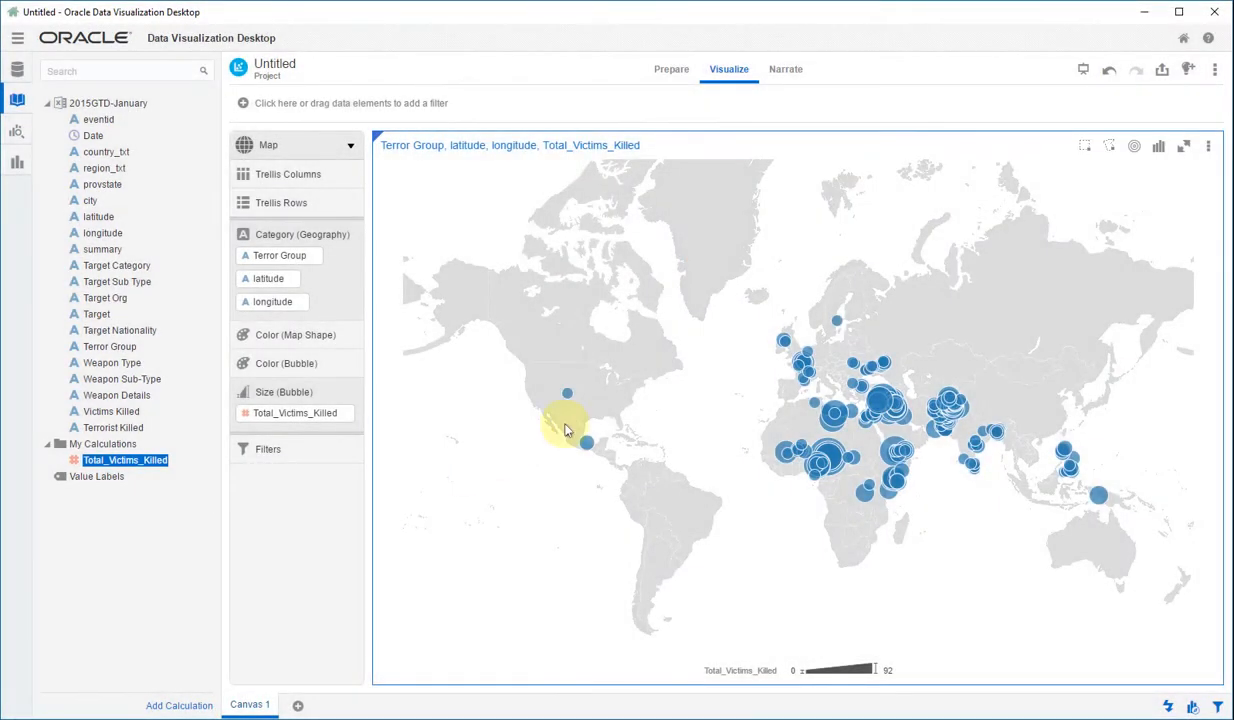
left_click(1211, 146)
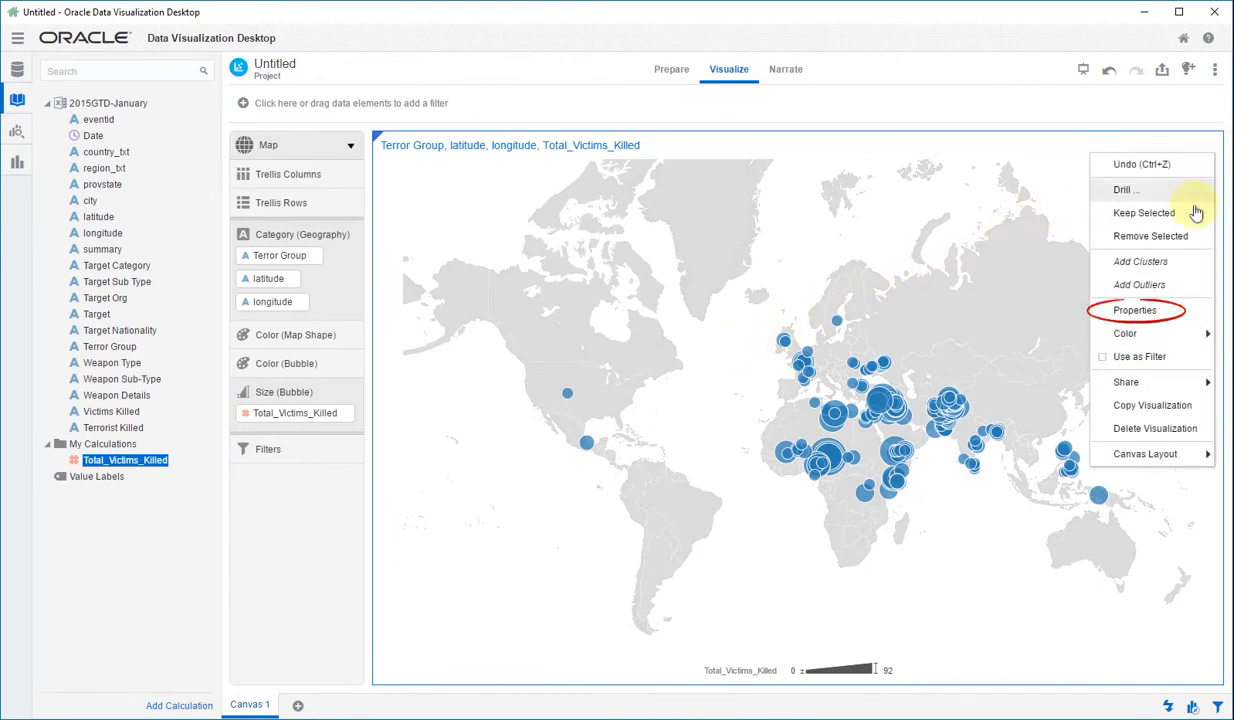
left_click(1163, 311)
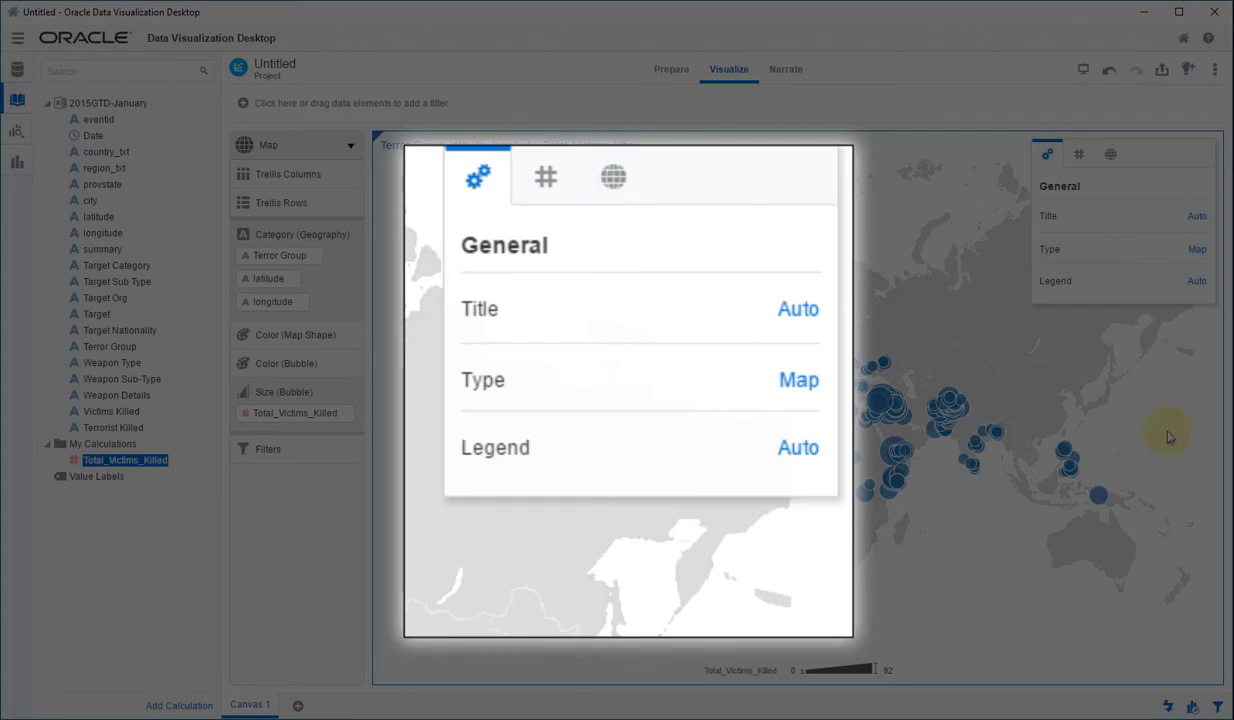
left_click(1110, 155)
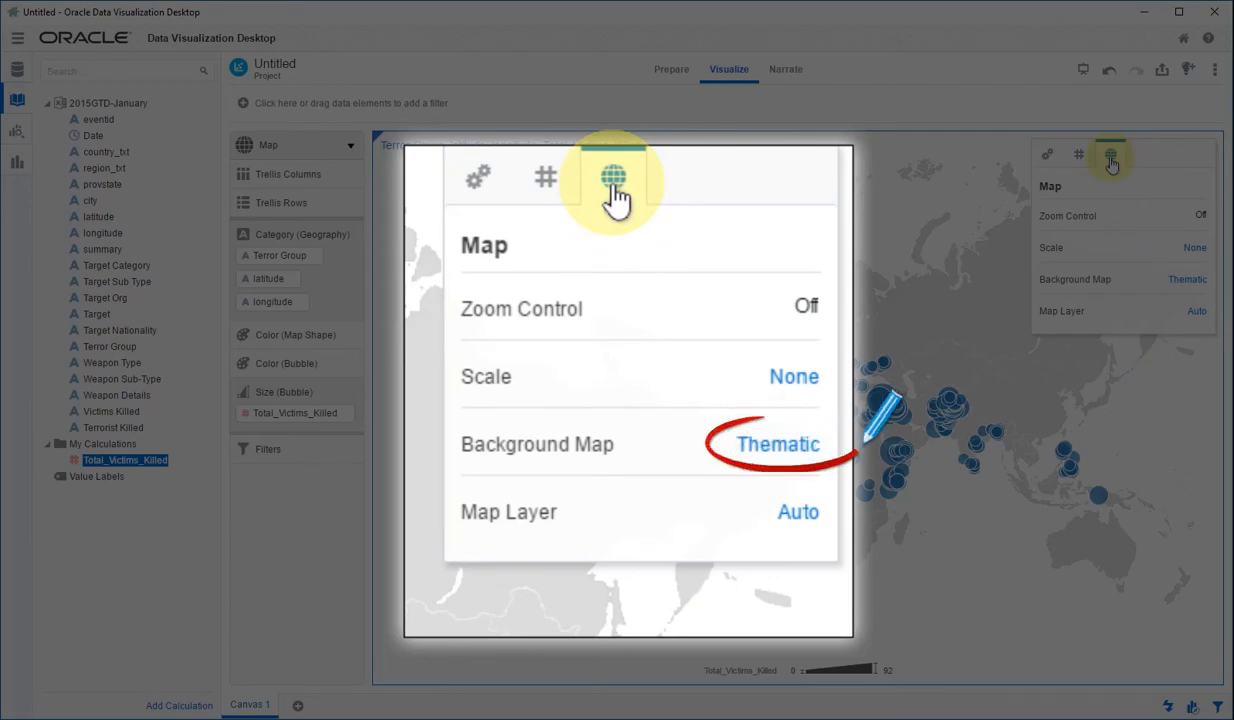
left_click(1186, 280)
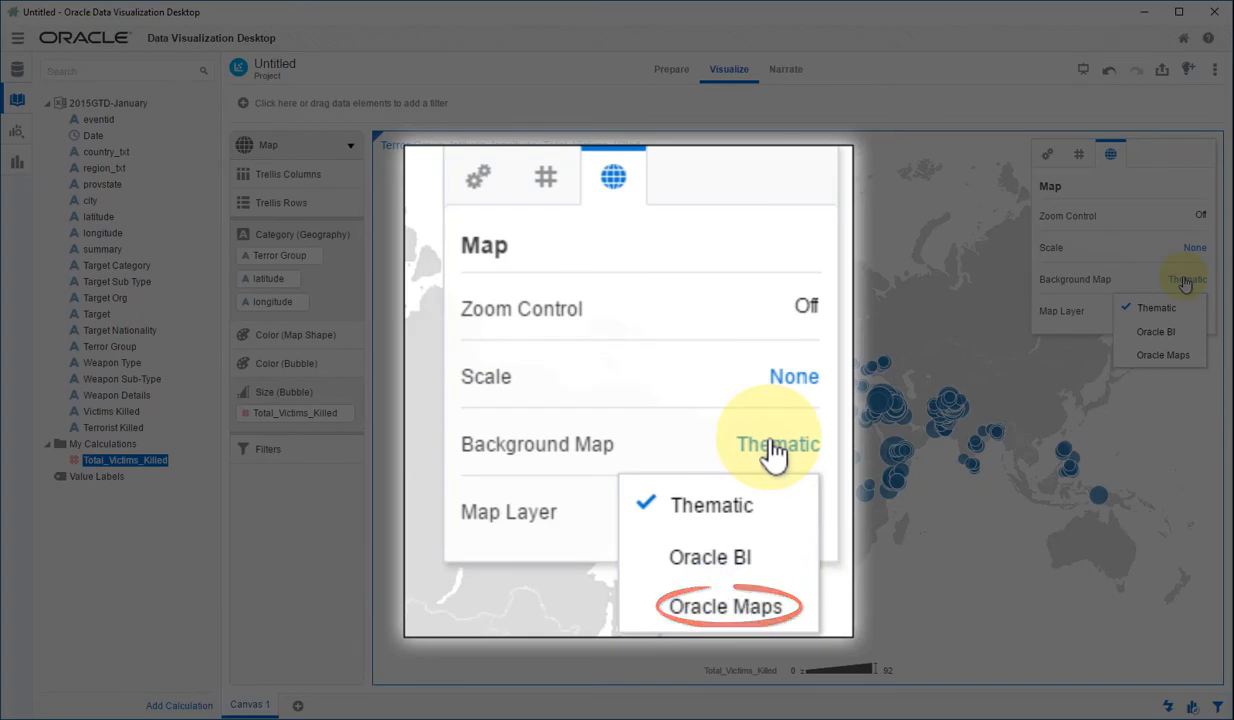
left_click(1163, 355)
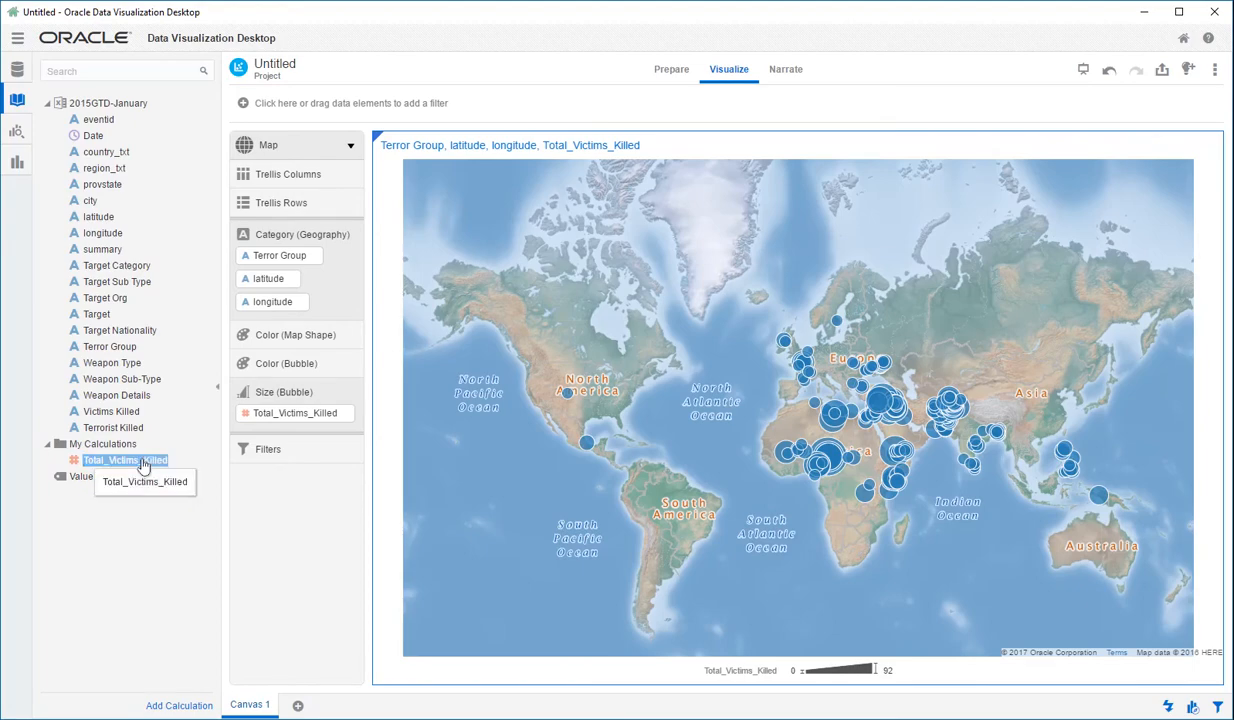
Step: Try a canvas filter on Total_Victims_Killed with the range starting at 8, and delete that filter
left_click_drag(175, 407, 350, 112)
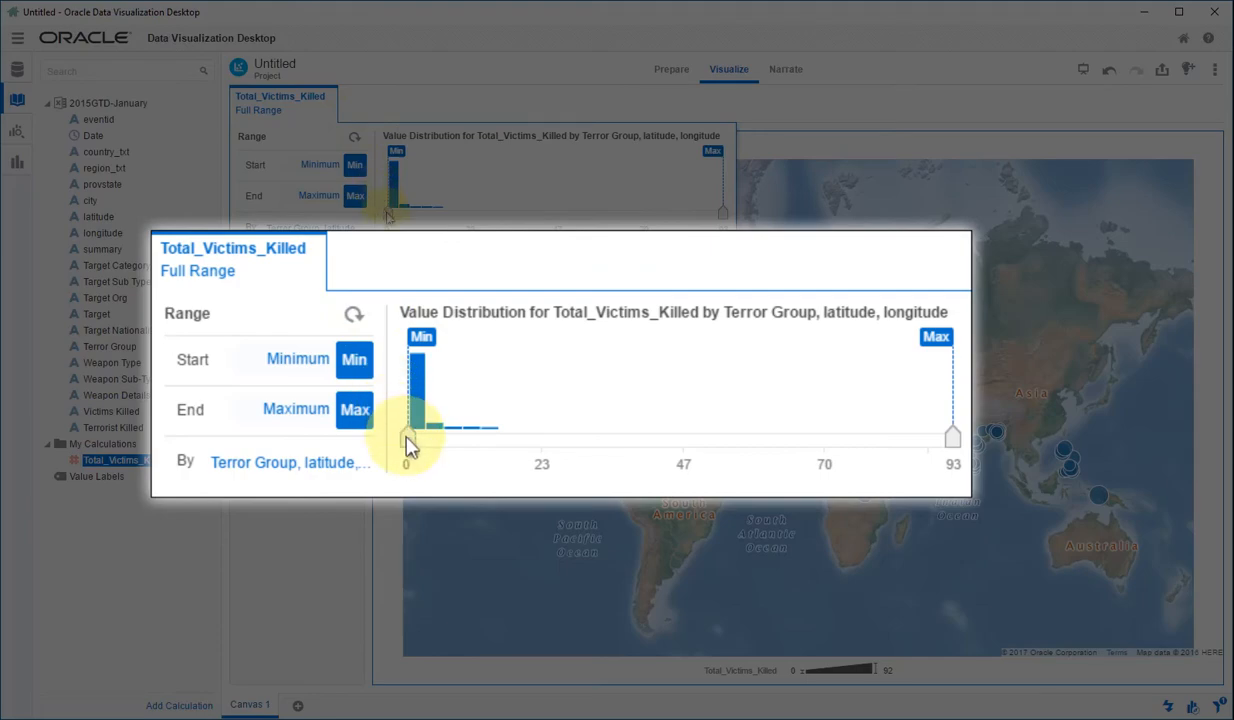
left_click_drag(388, 213, 419, 218)
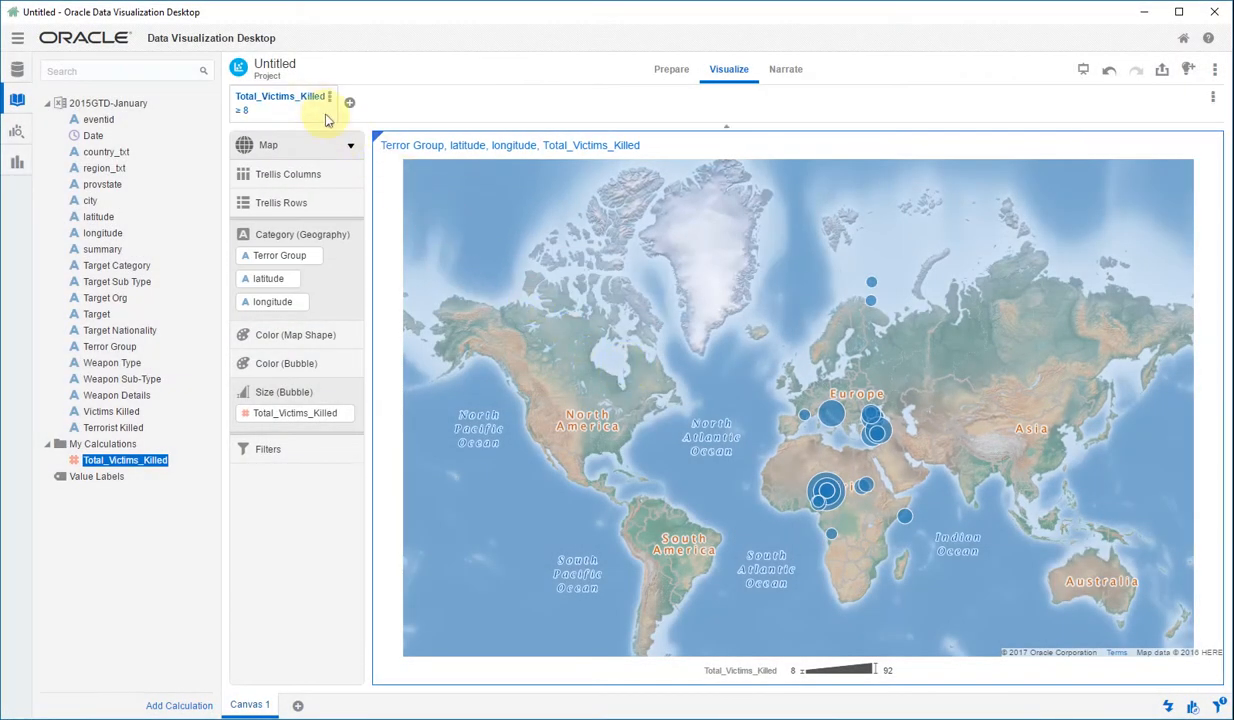
left_click(320, 108)
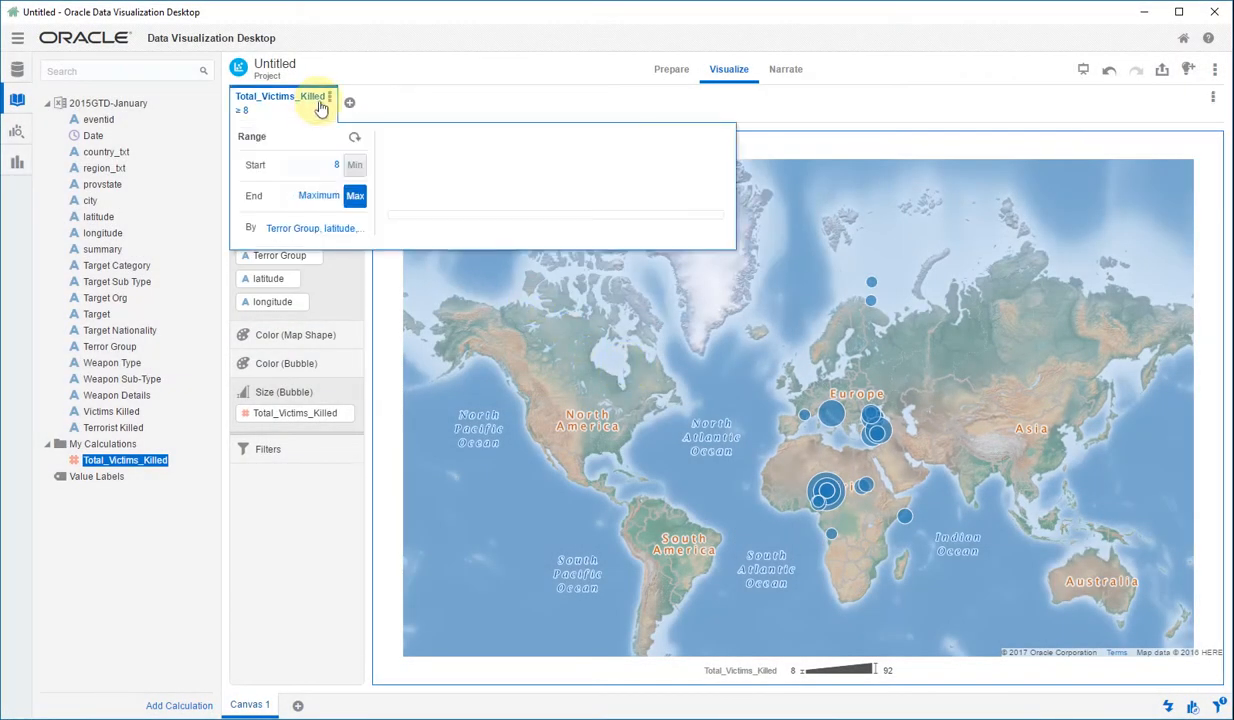
left_click(329, 97)
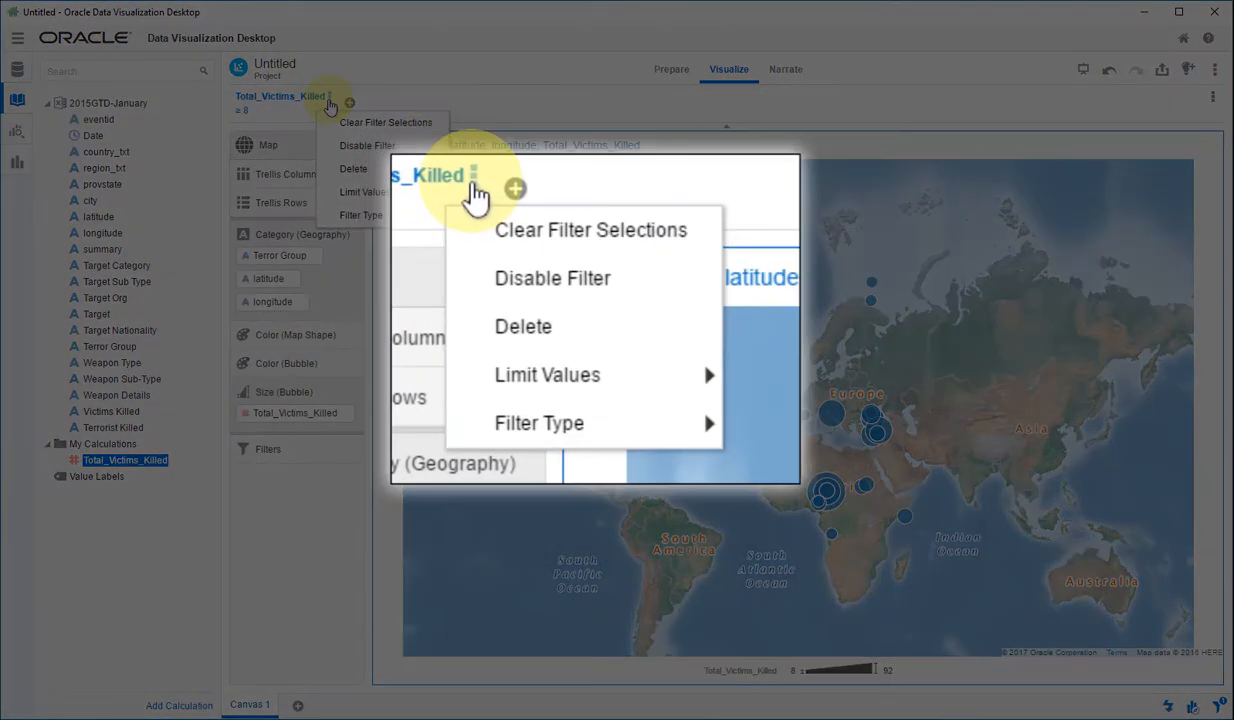
left_click(345, 168)
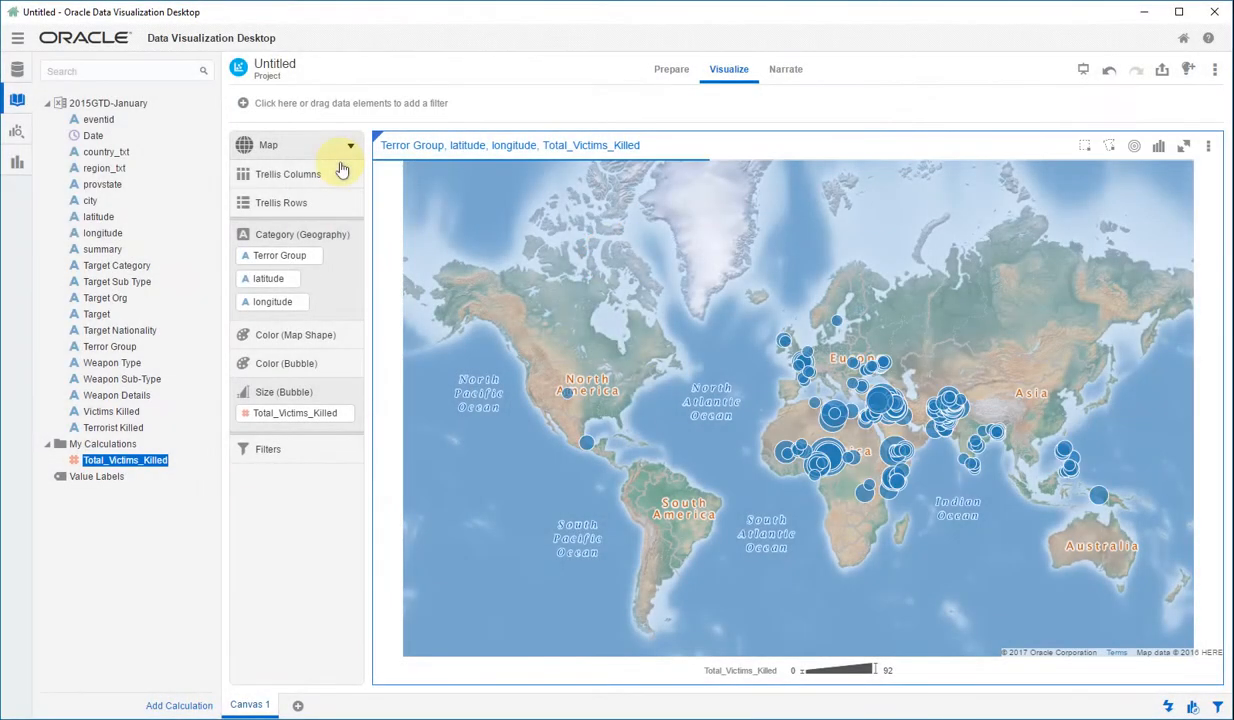
Step: Add an empty Table visualization to the canvas on the left side of the map
left_click(16, 71)
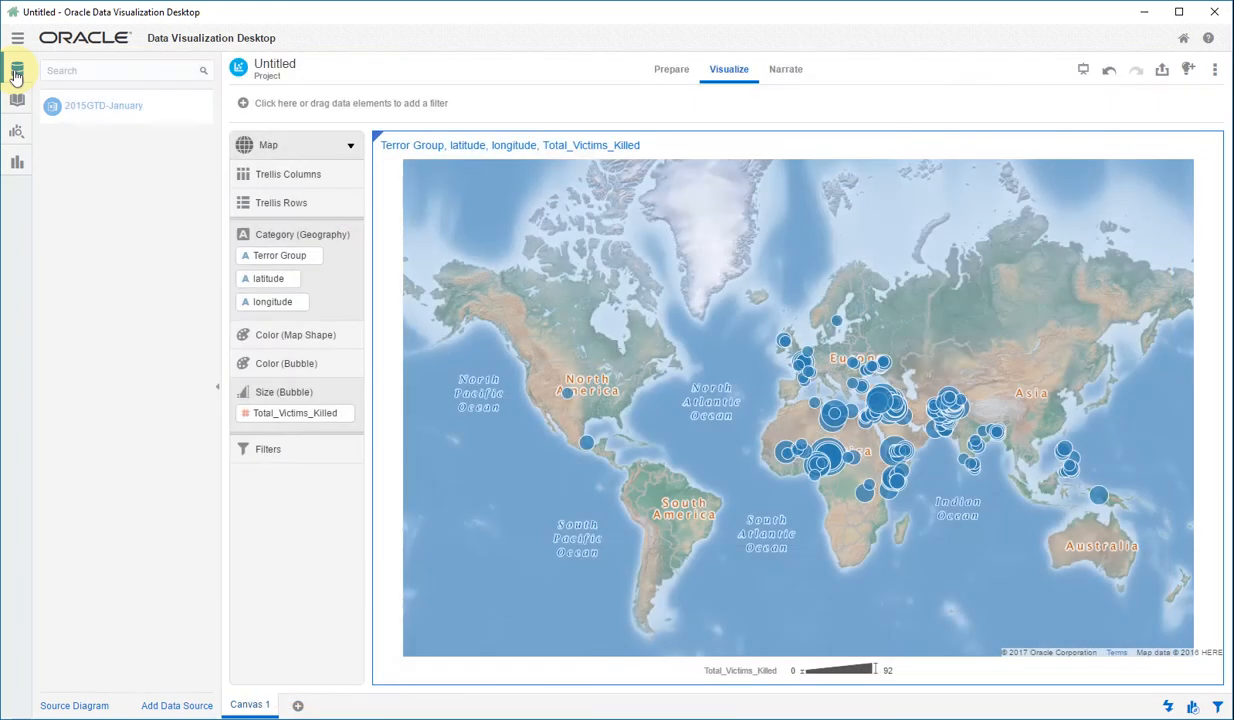
left_click(17, 161)
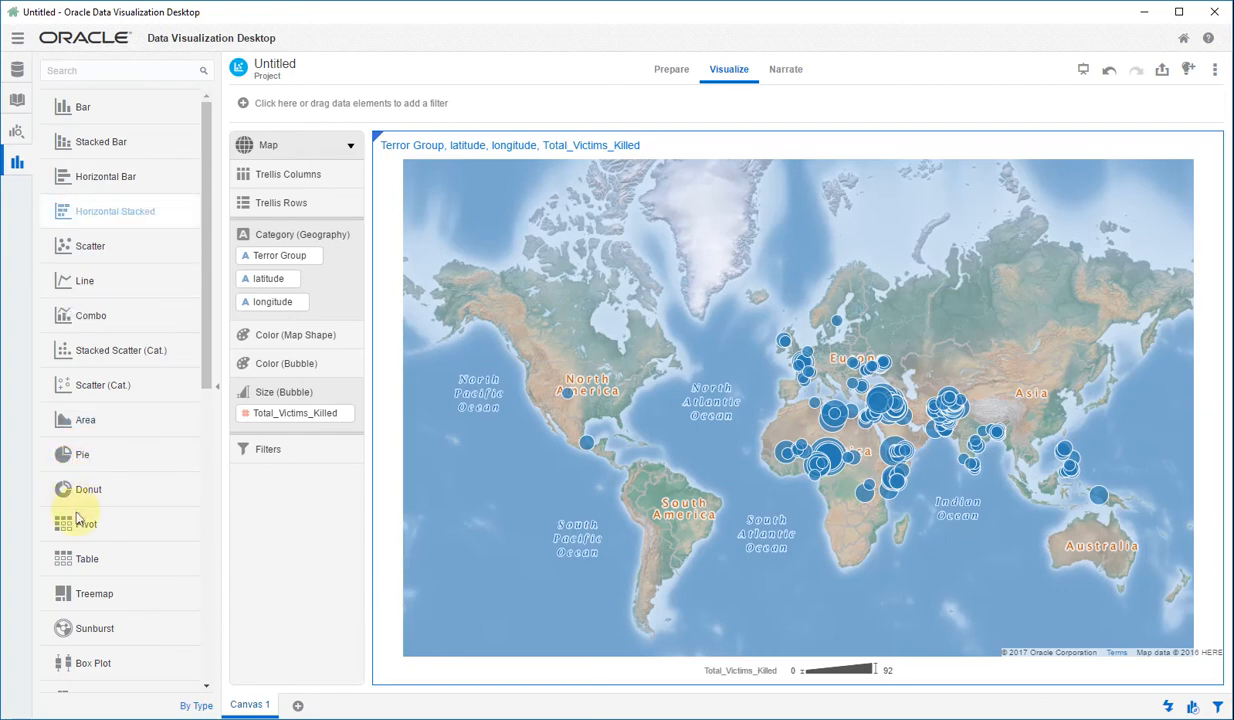
left_click_drag(84, 560, 85, 562)
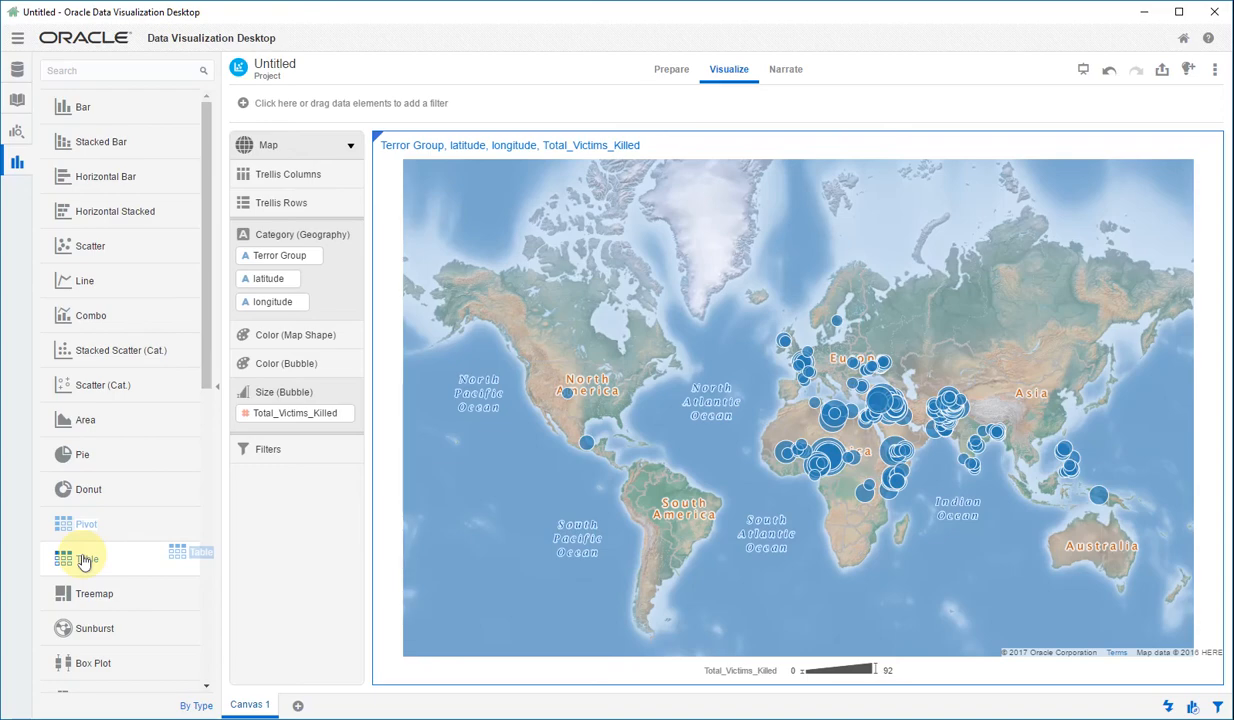
left_click_drag(85, 562, 393, 364)
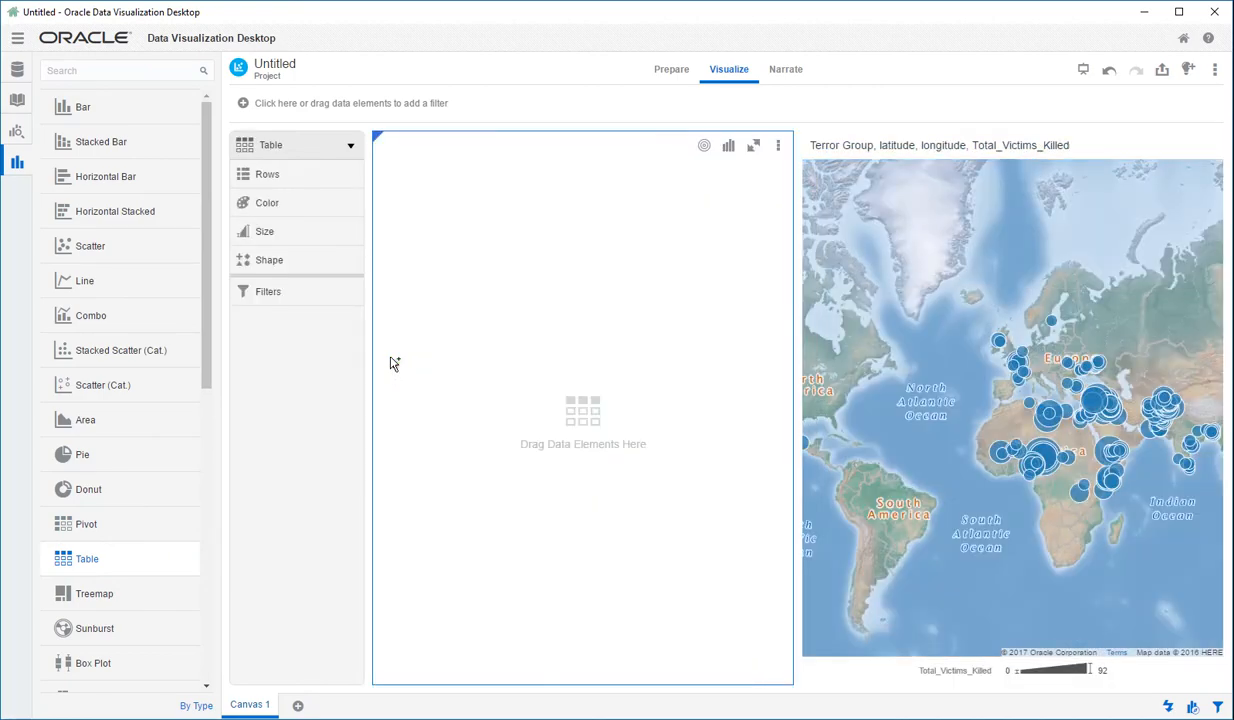
Step: Fill the table's rows with the Terror Group and Weapon Type data elements
left_click(17, 102)
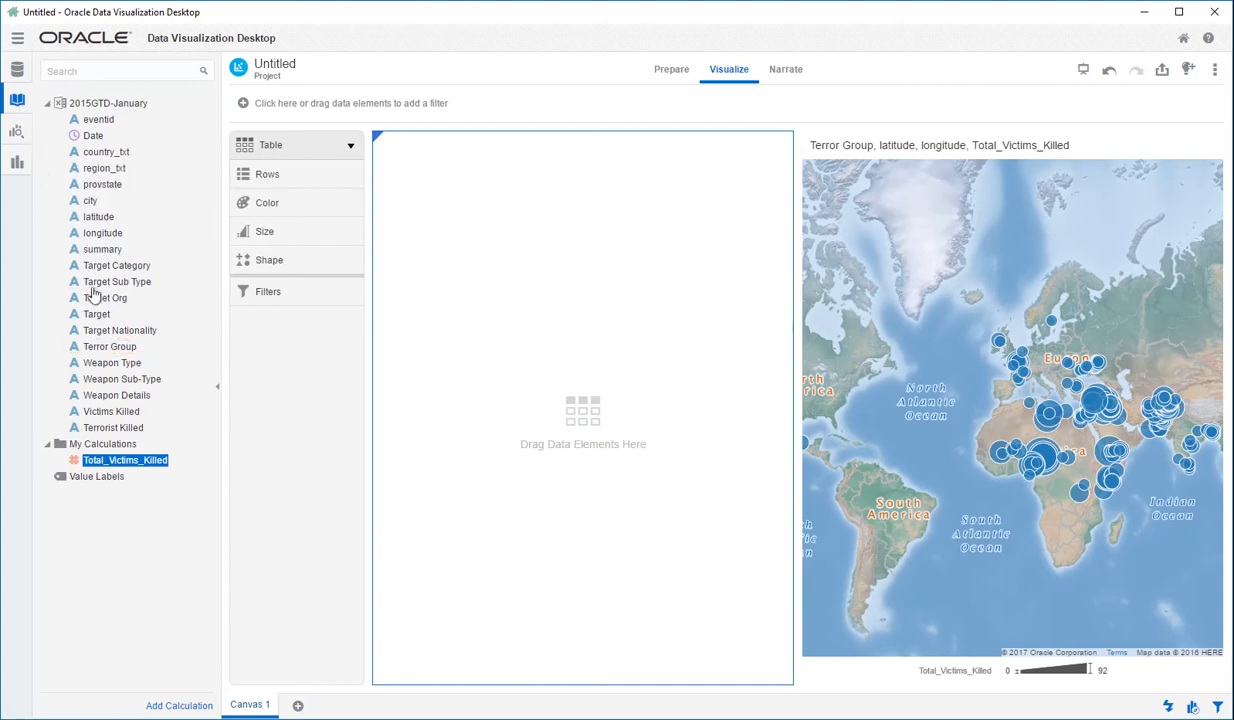
left_click_drag(110, 346, 476, 342)
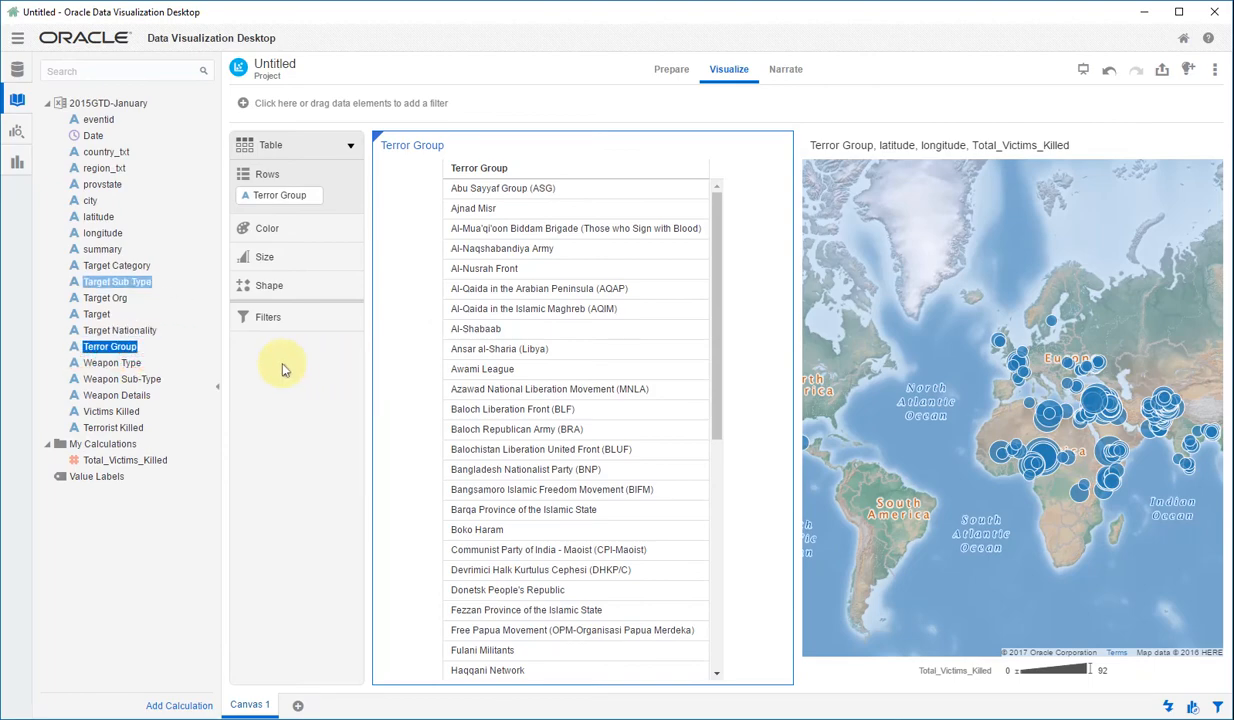
left_click(142, 364, "ctrl")
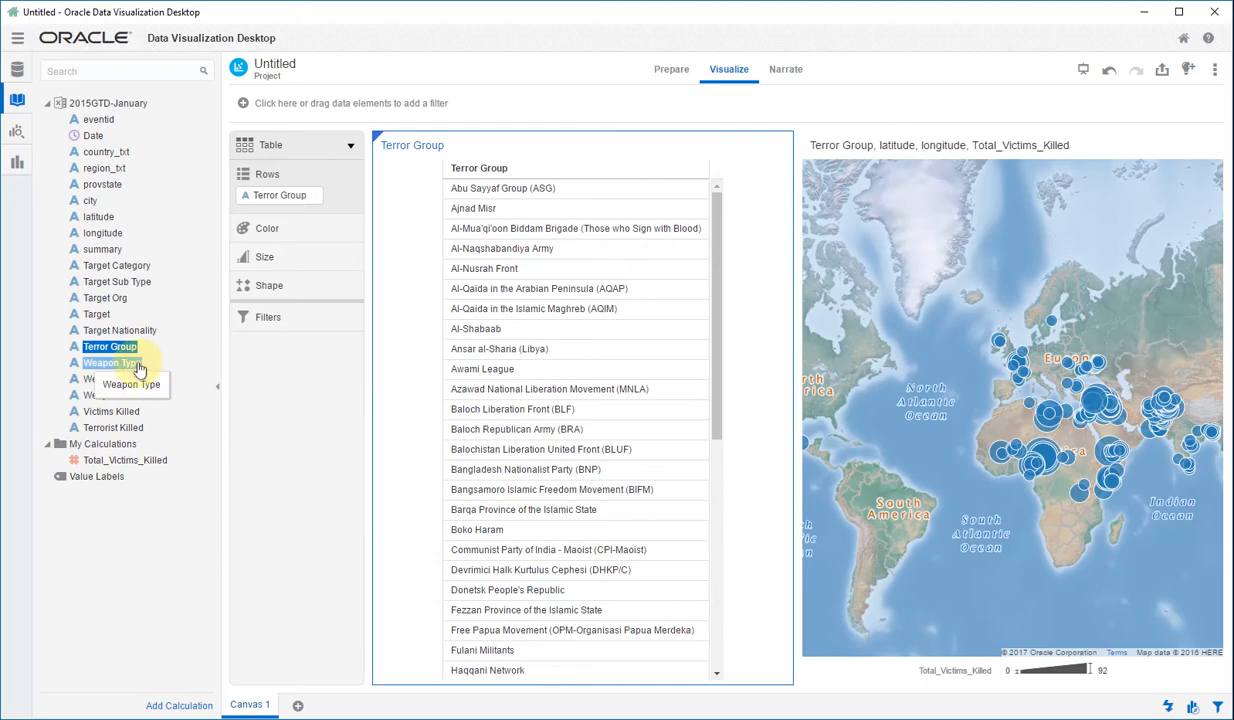
left_click_drag(140, 363, 677, 296)
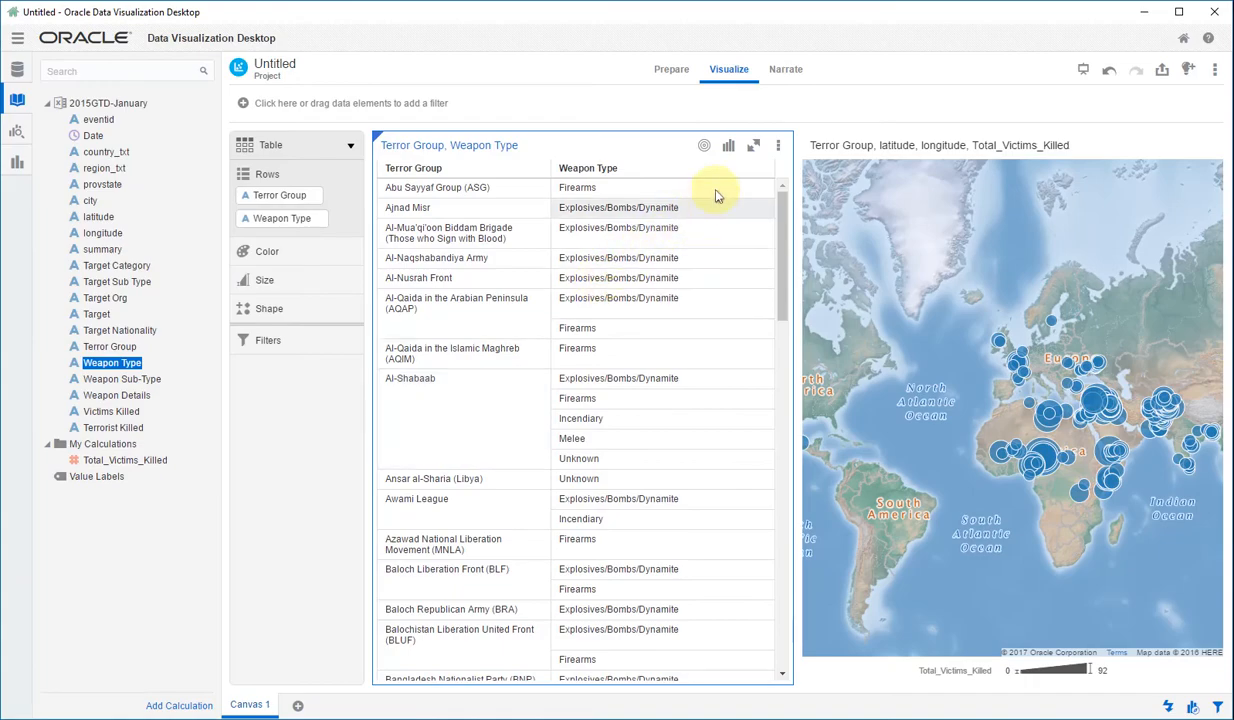
Step: Use the table as a filter and restrict the map to Al-Qaida in the Arabian Peninsula (AQAP)
left_click(778, 146)
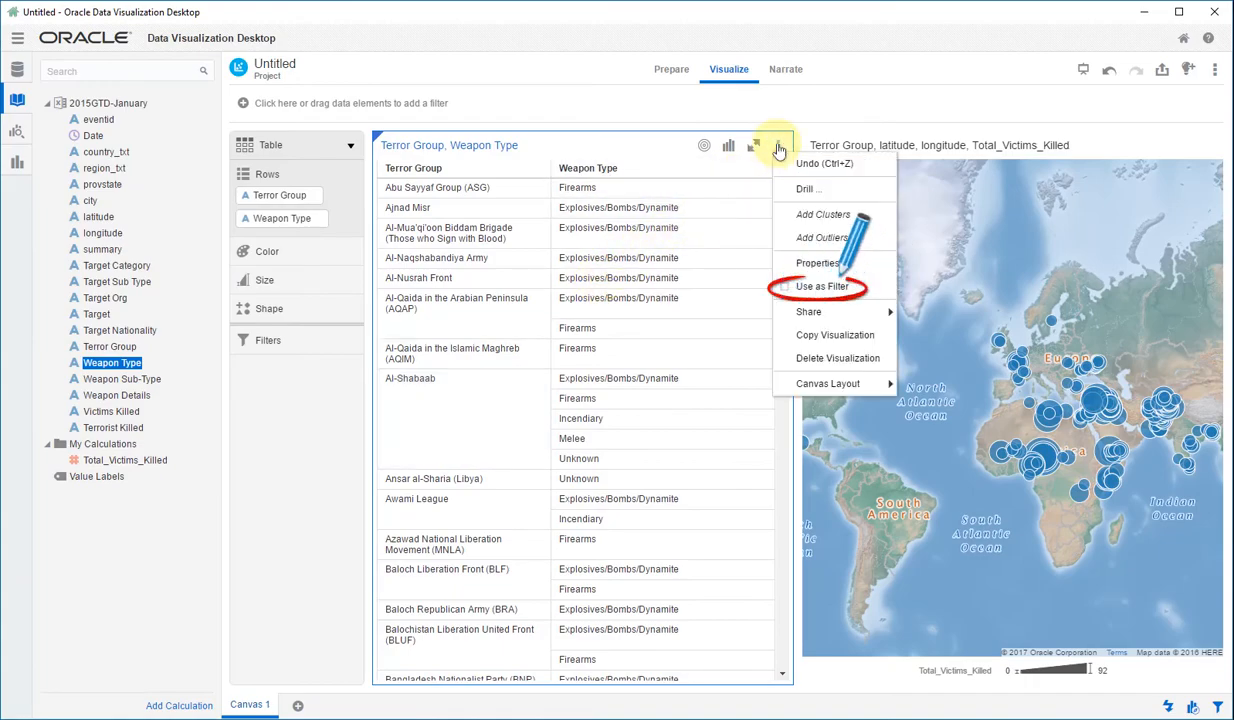
left_click(815, 286)
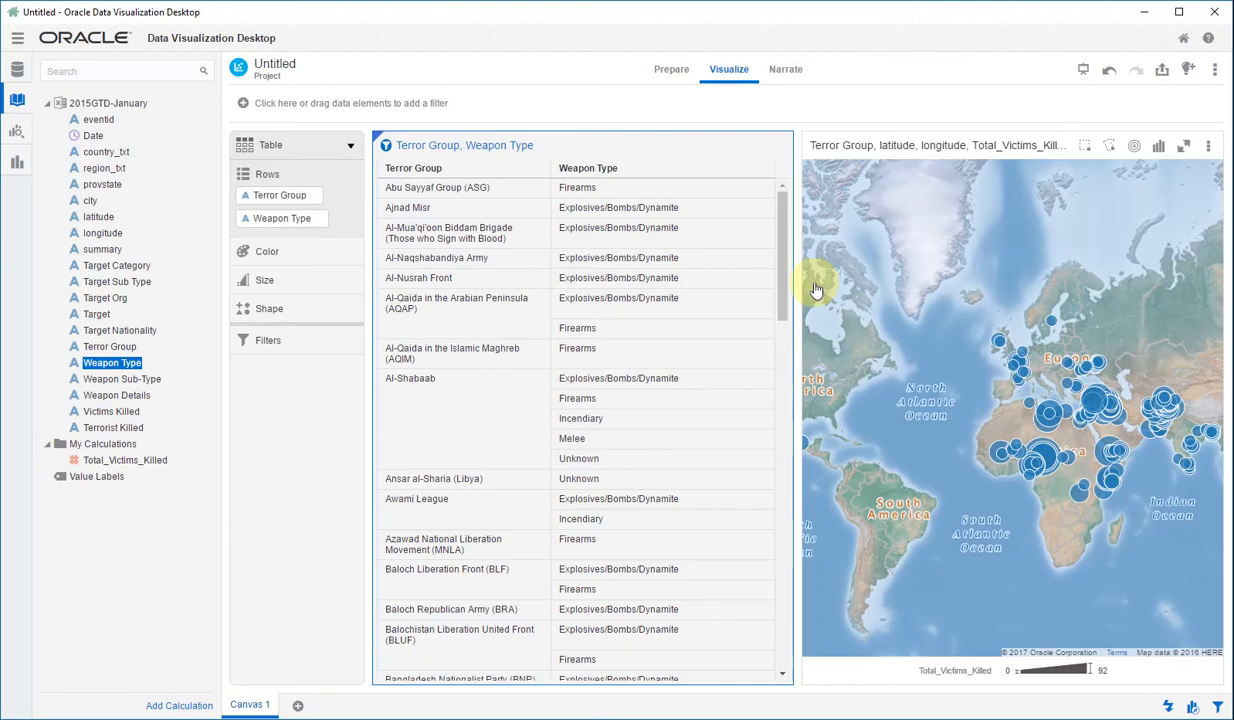
left_click(466, 303)
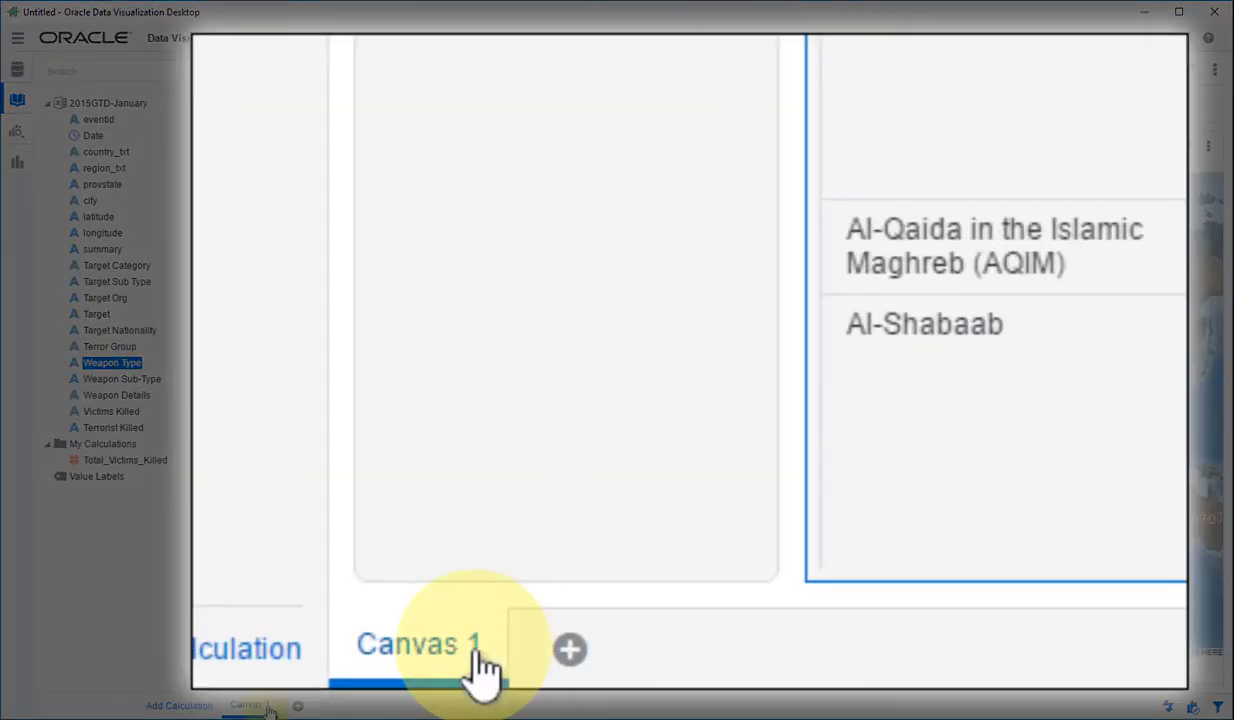
Step: Rename Canvas 1 as Map Visualization
right_click(268, 707)
left_click(256, 588)
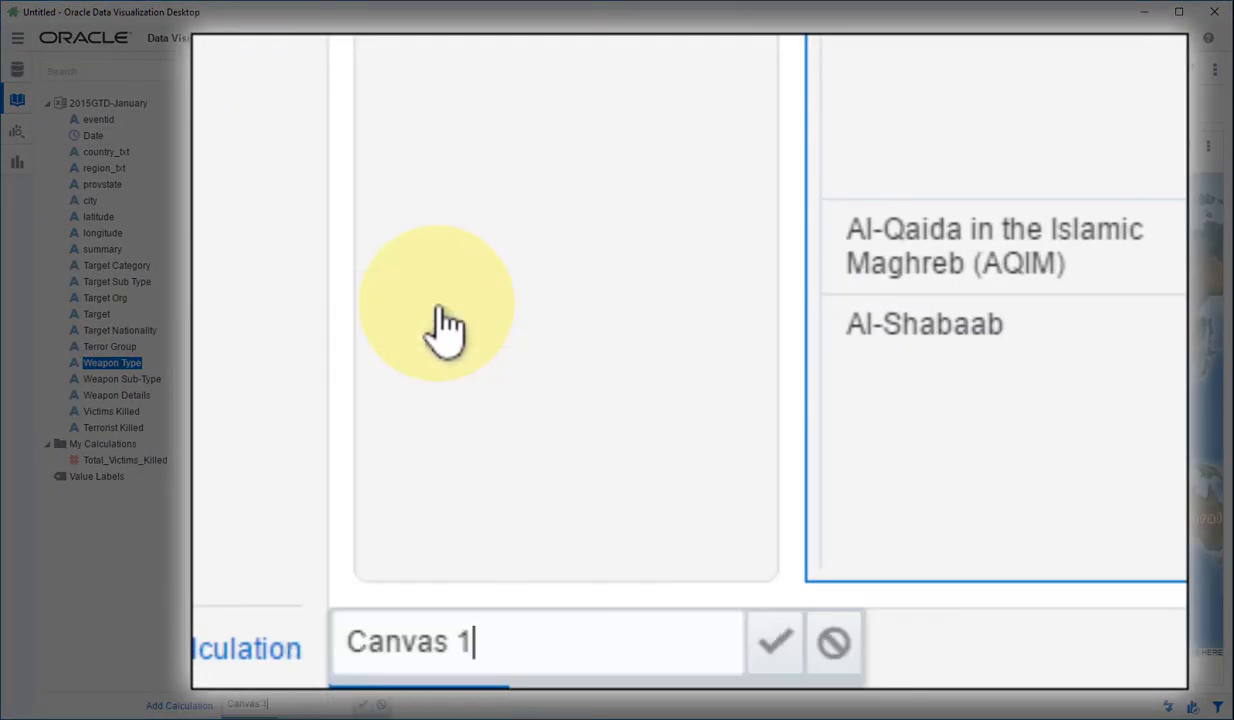
key("BackSpace")
key("BackSpace")
key("BackSpace")
key("BackSpace")
key("BackSpace")
key("BackSpace")
key("BackSpace")
key("BackSpace")
type("Map Visualizati")
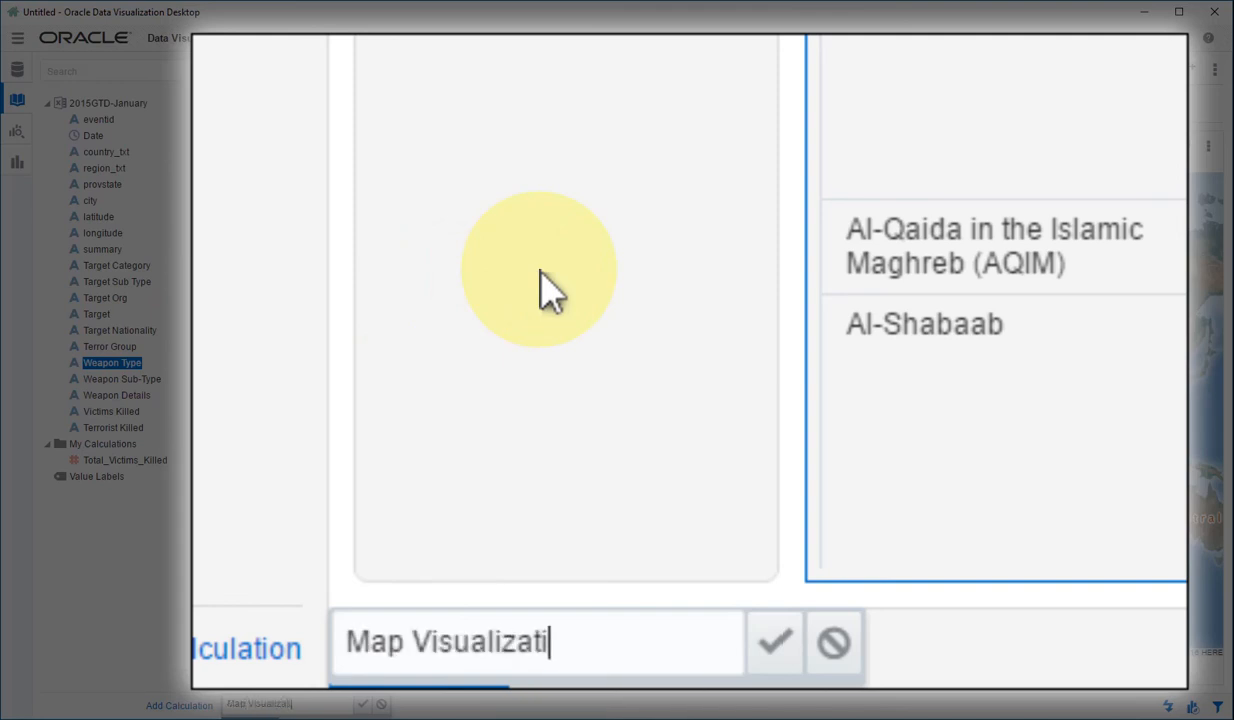
type("on")
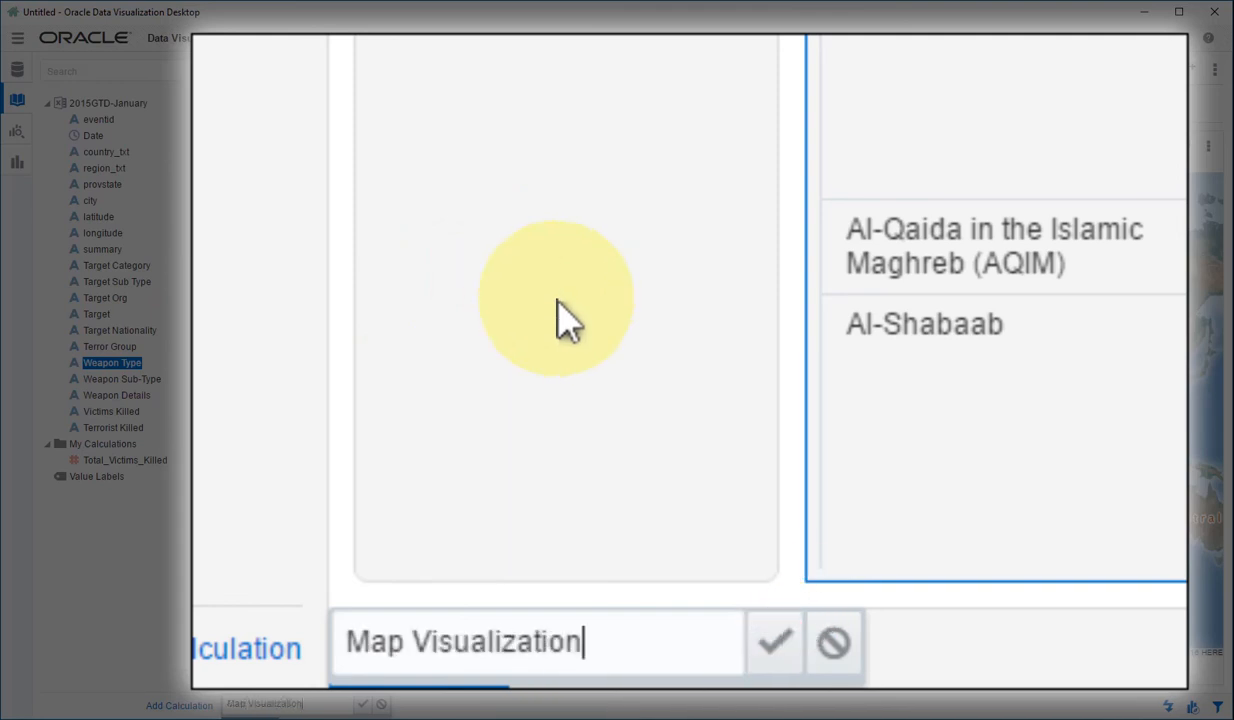
left_click(363, 705)
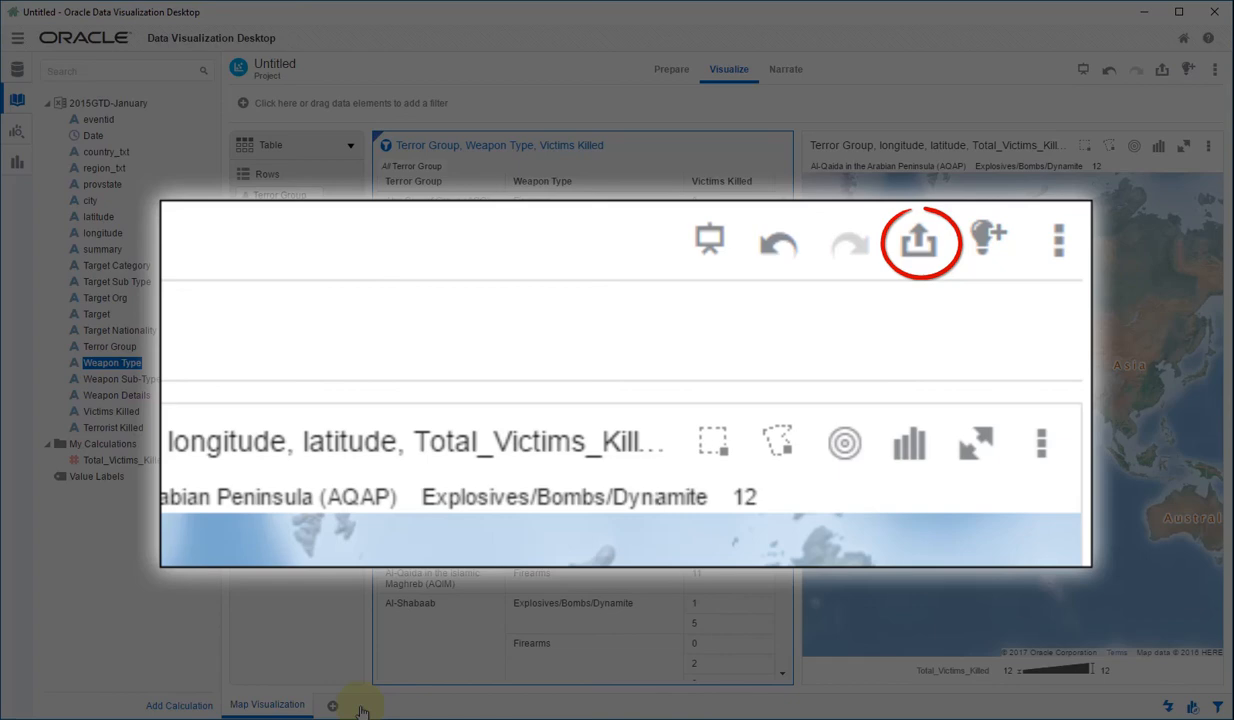
Step: Save the project as Test in My Folders and return to the home page
left_click(1158, 73)
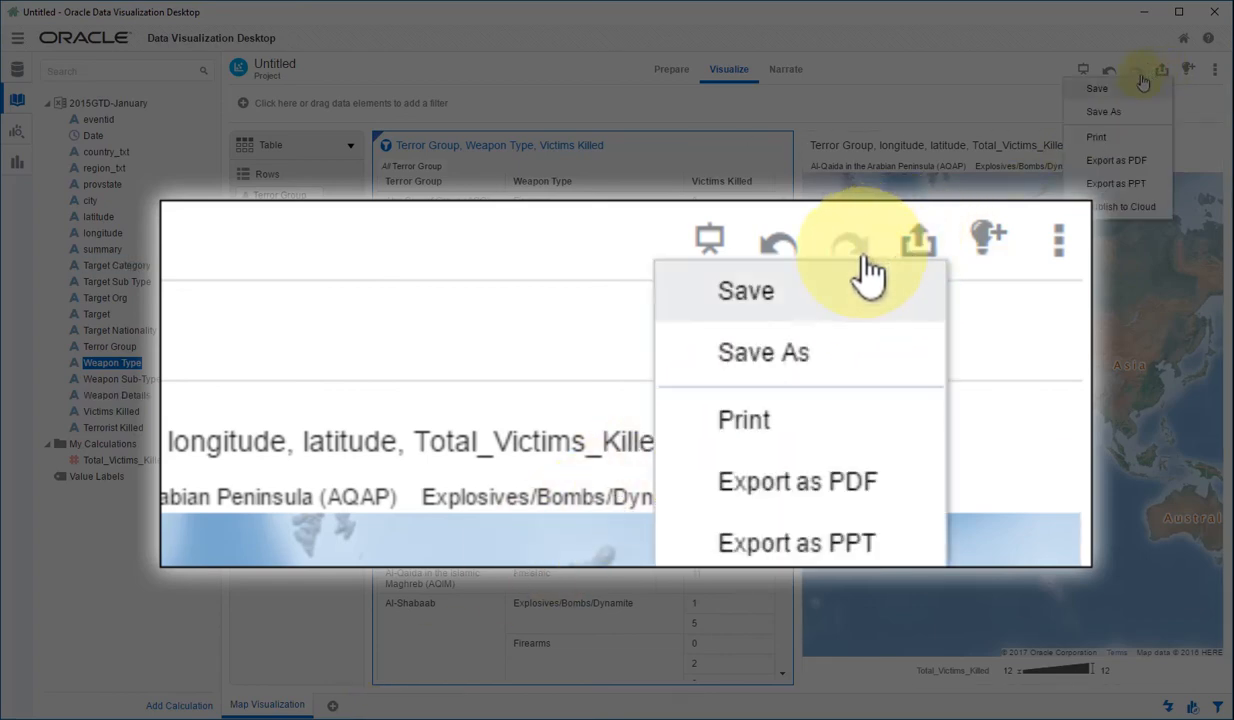
left_click(1123, 85)
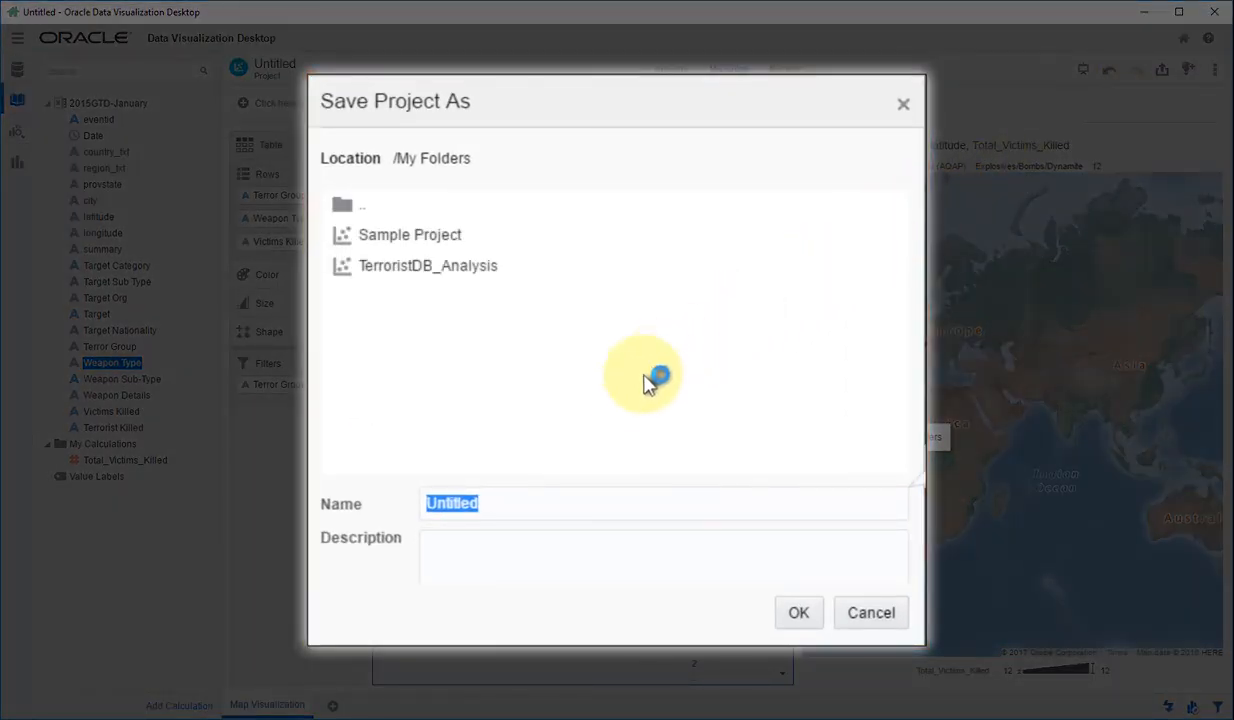
type("Test")
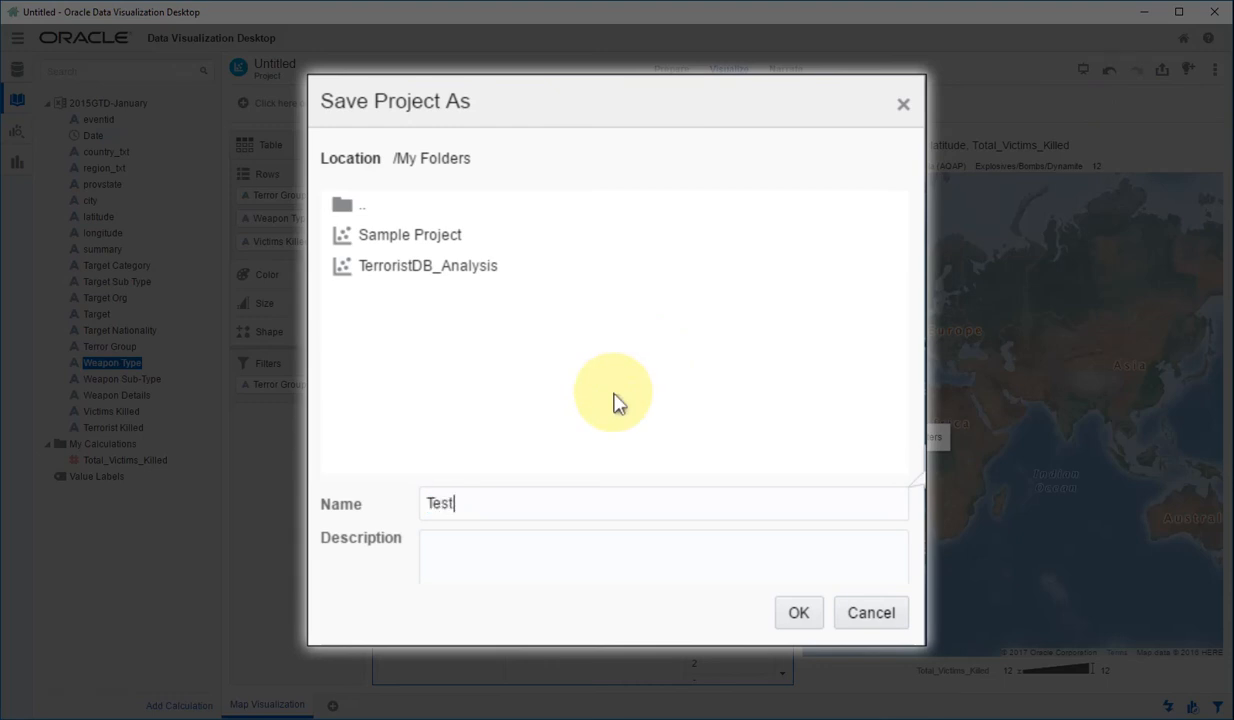
left_click(798, 614)
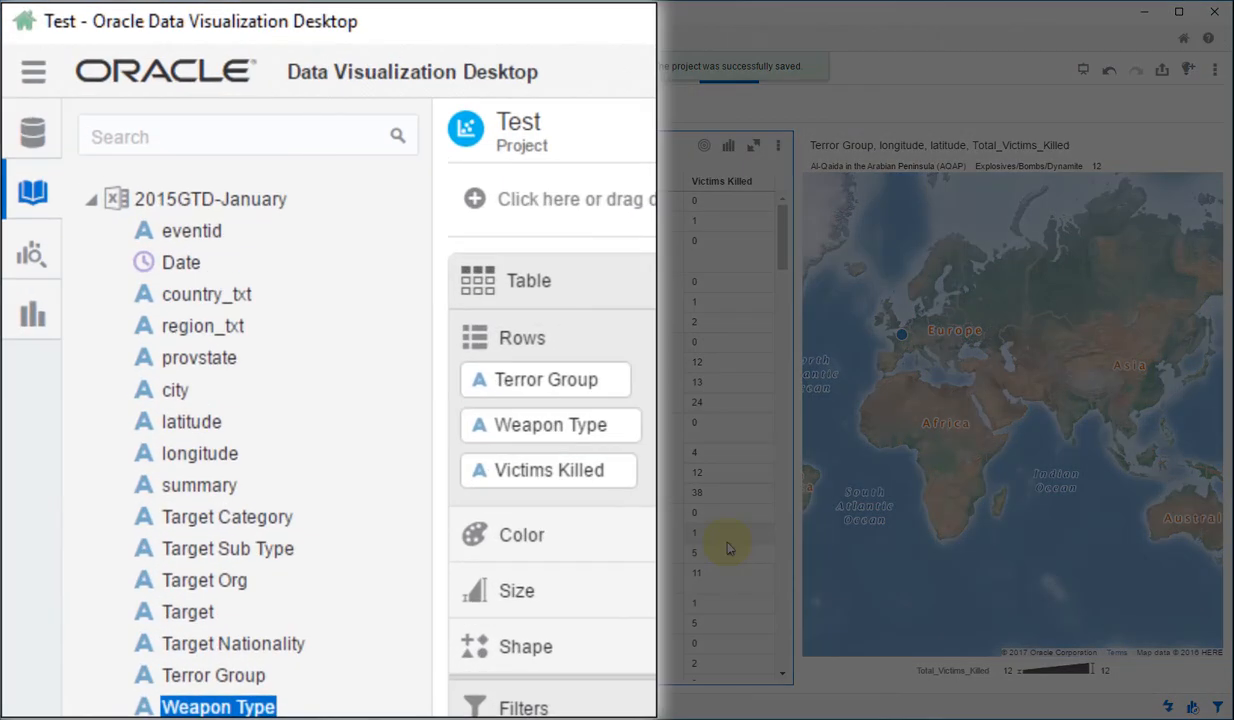
left_click(34, 72)
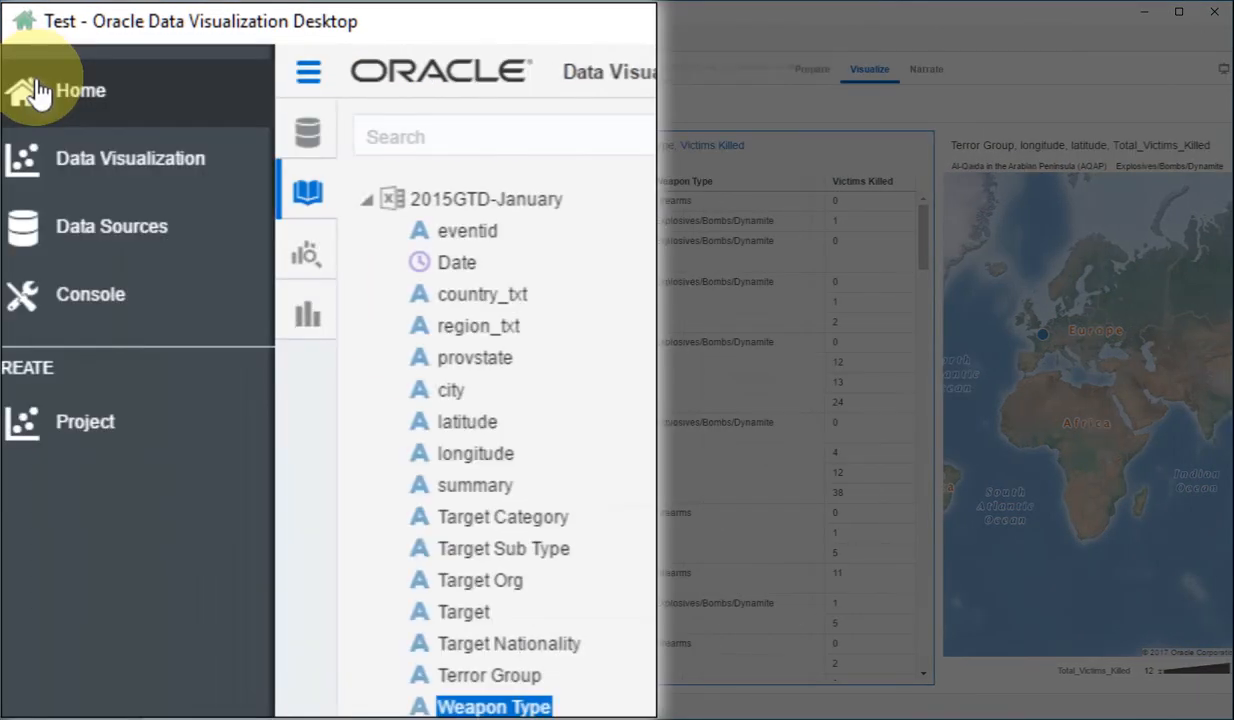
left_click(55, 112)
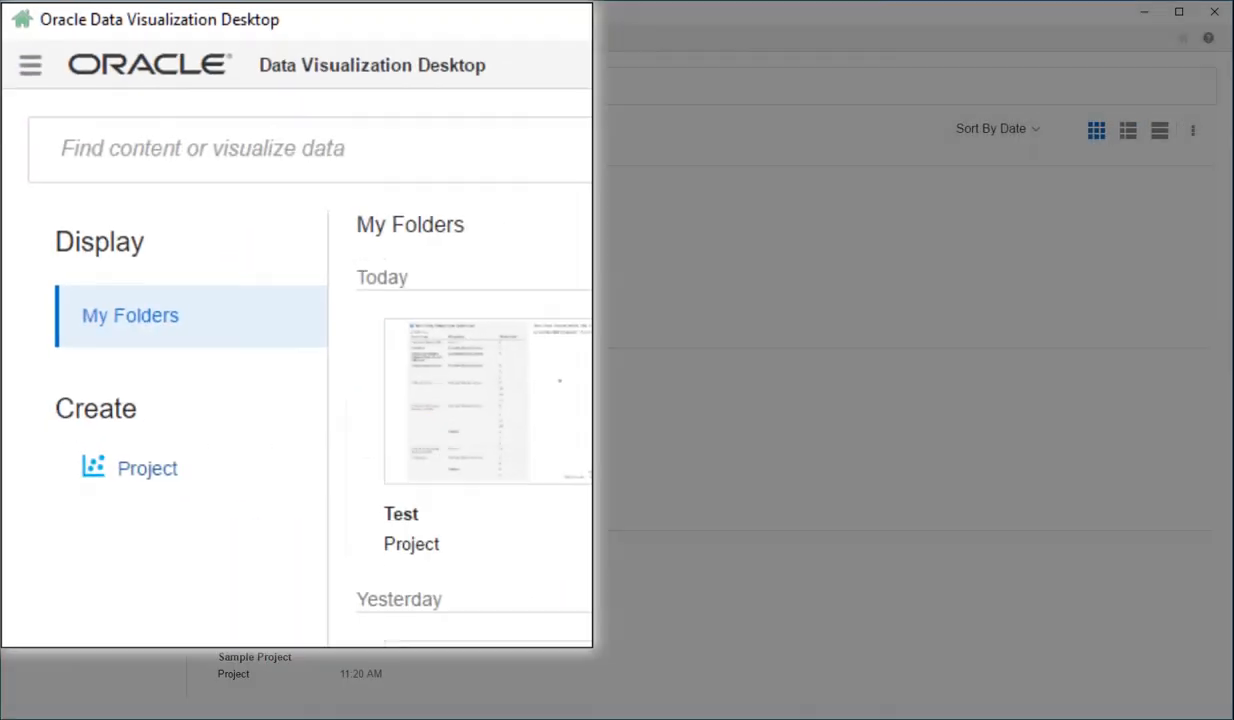